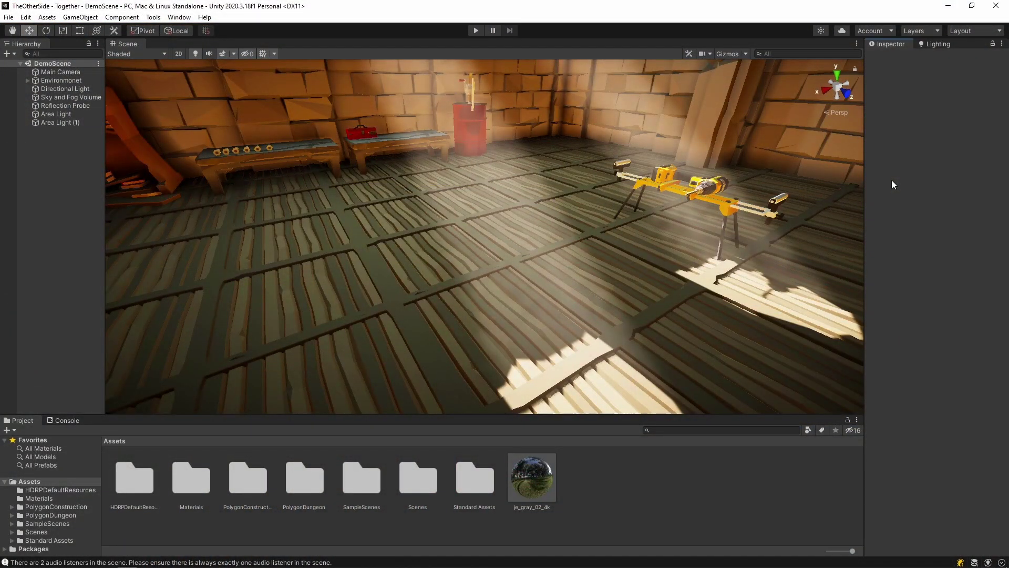
- Add com.unity.netcode.gameobjects through the Package Manager's 'Add package from git URL' option
left_click(181, 19)
left_click(260, 125)
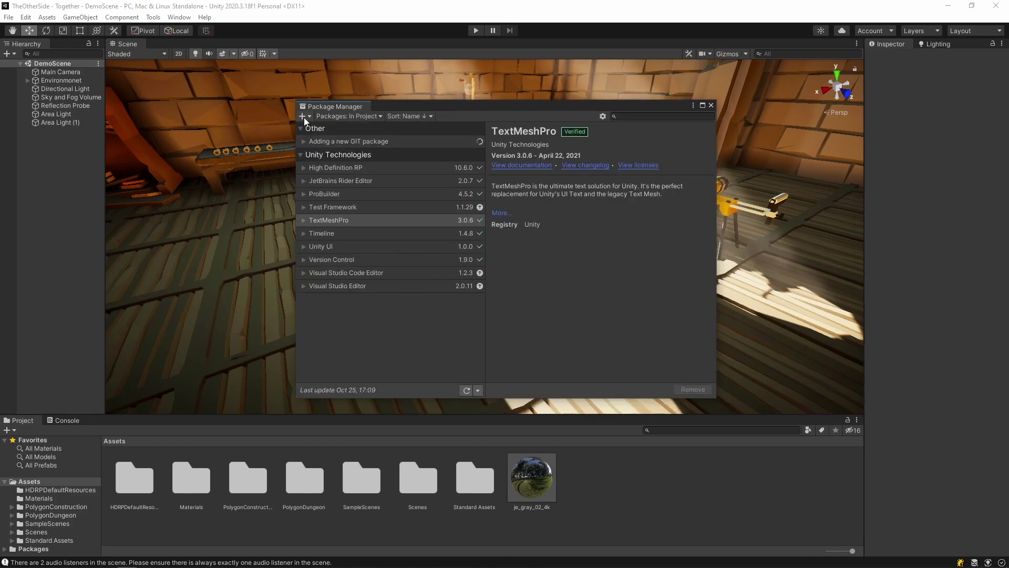
left_click(304, 116)
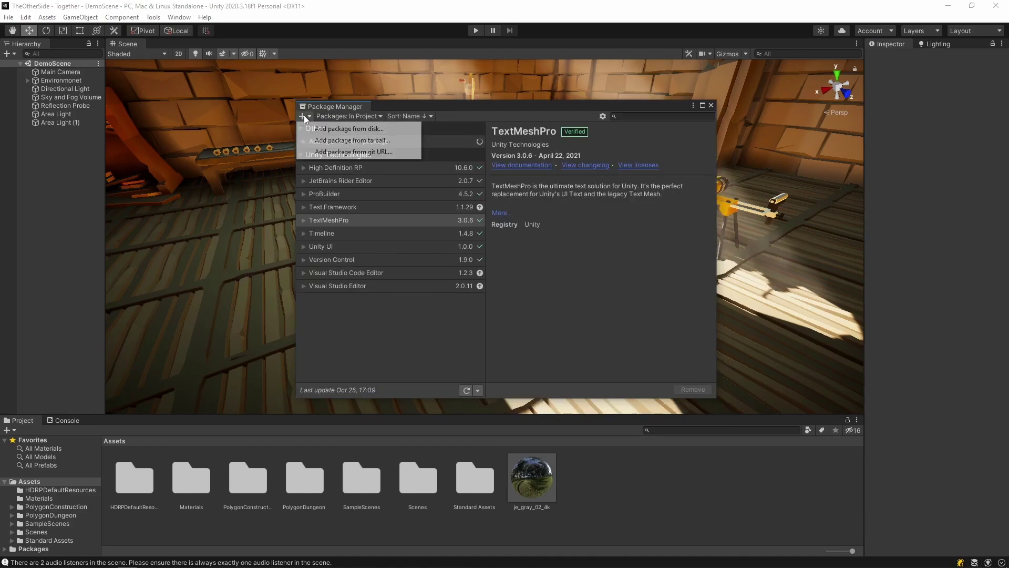
left_click(354, 154)
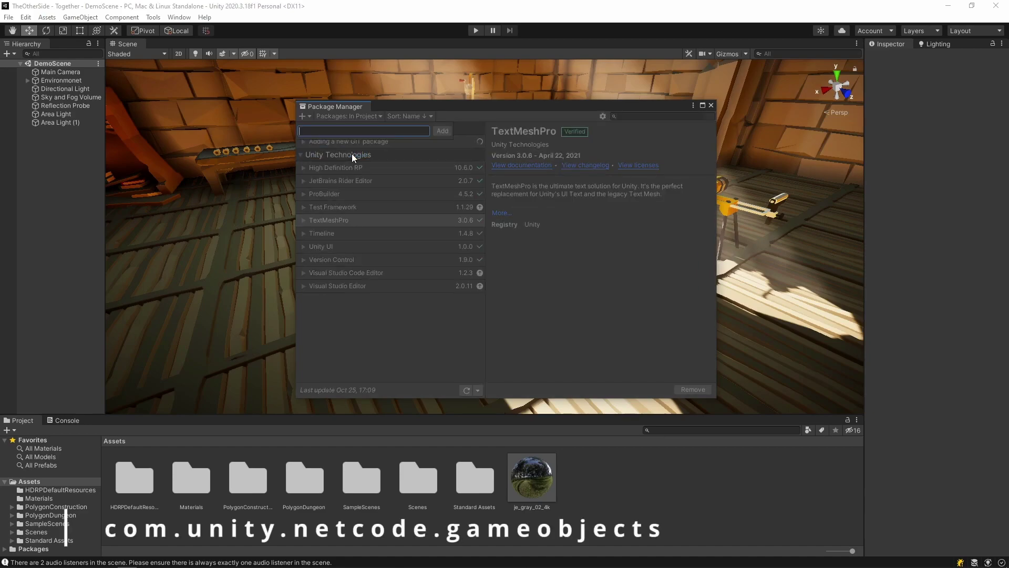
type("com.unity.netcode.gameobjects")
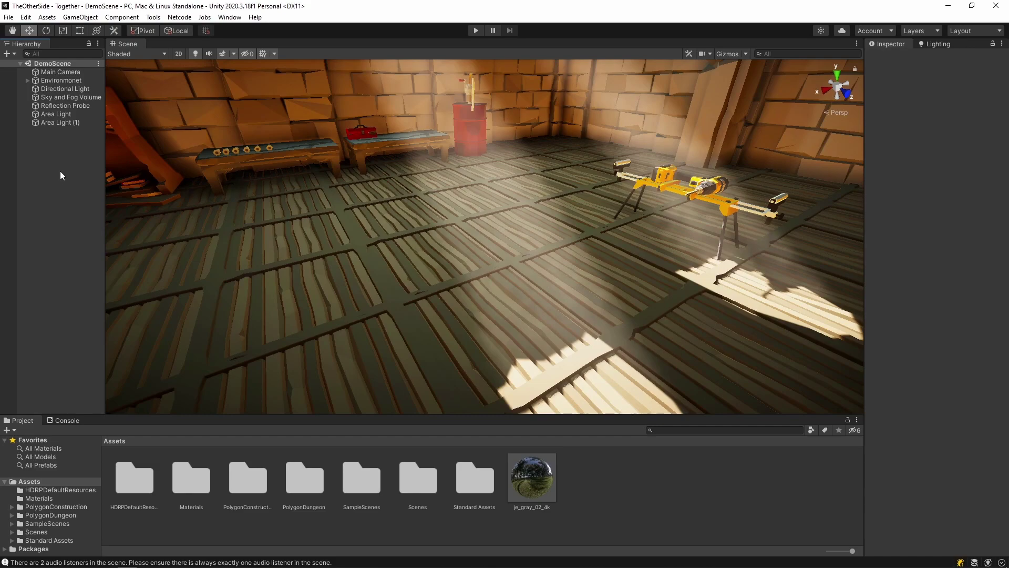
- Create an empty game object in the Hierarchy named NetworkManager
right_click(55, 160)
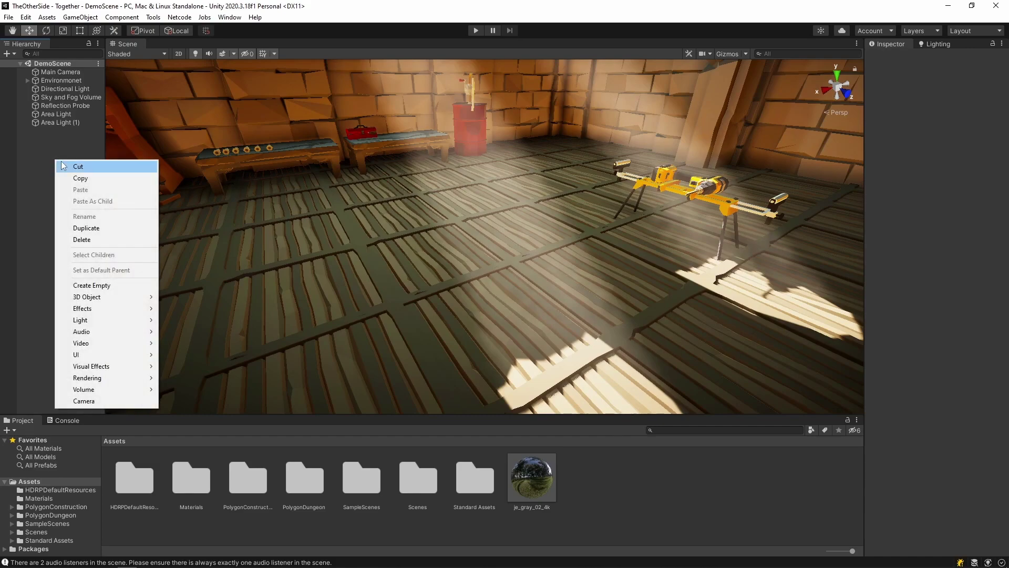
left_click(101, 292)
type("N")
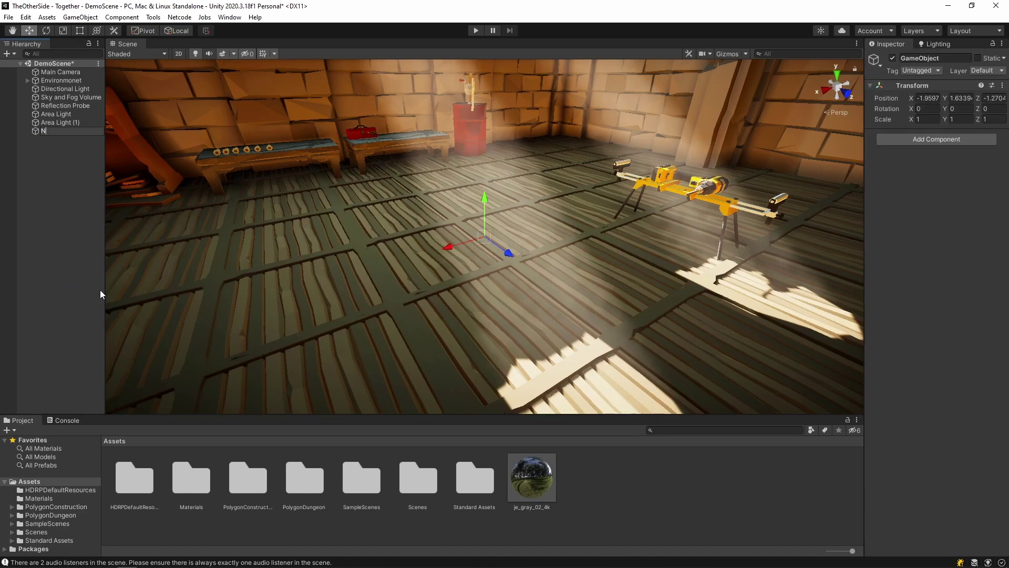
type("etworkManager")
key("Return")
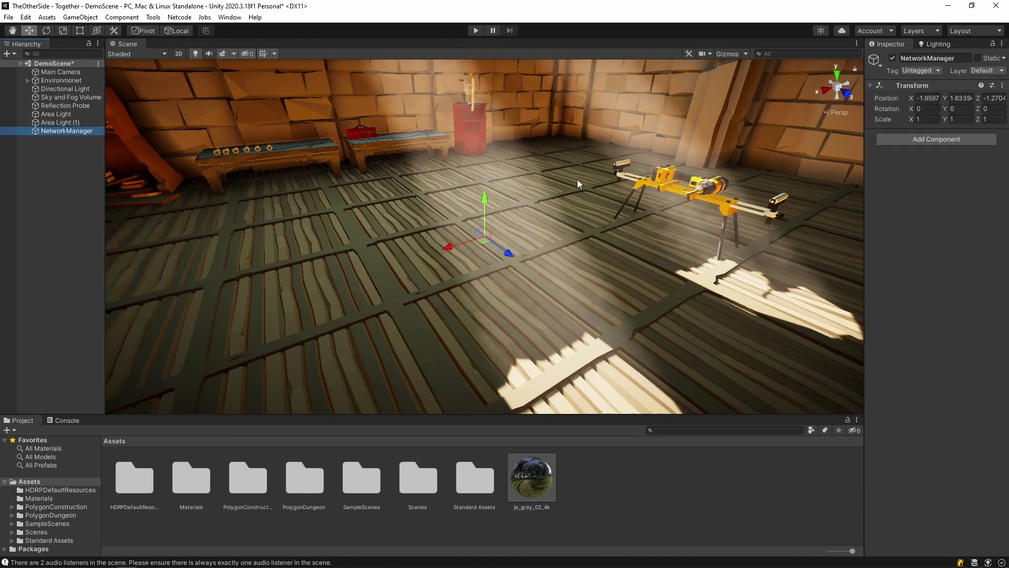
- Add a Network Manager component to NetworkManager and widen the Inspector
left_click(938, 140)
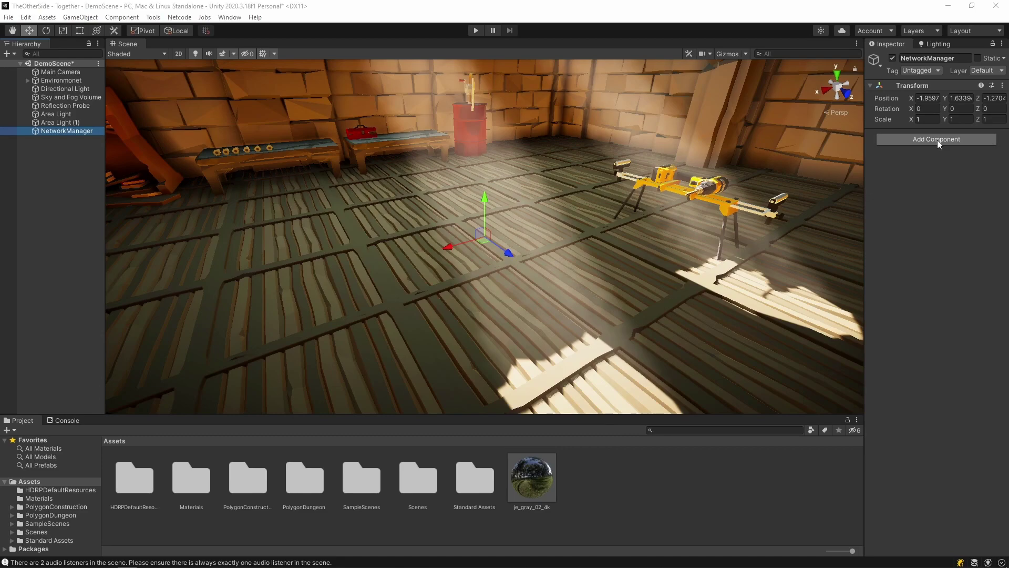
type("network")
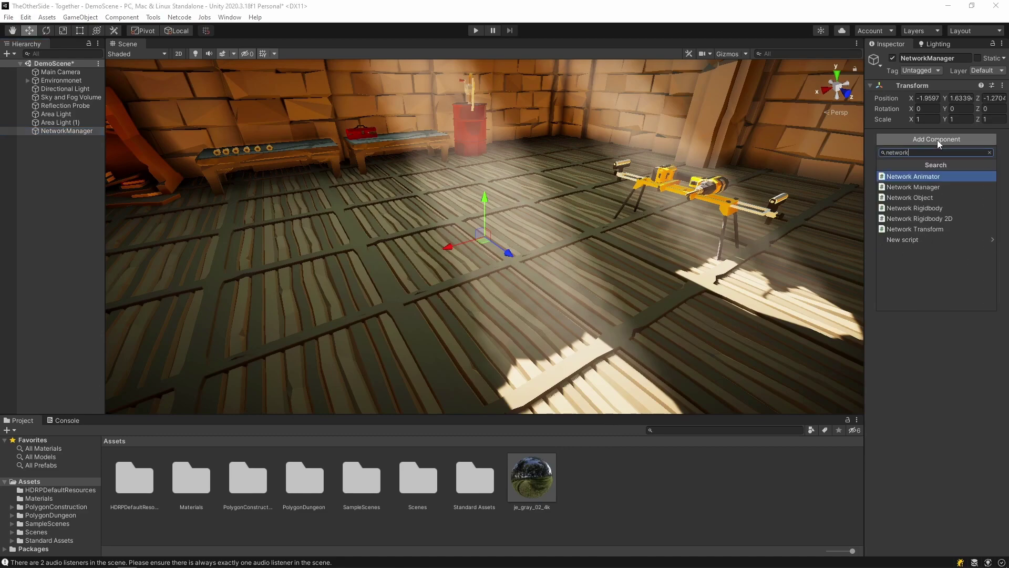
key("Down")
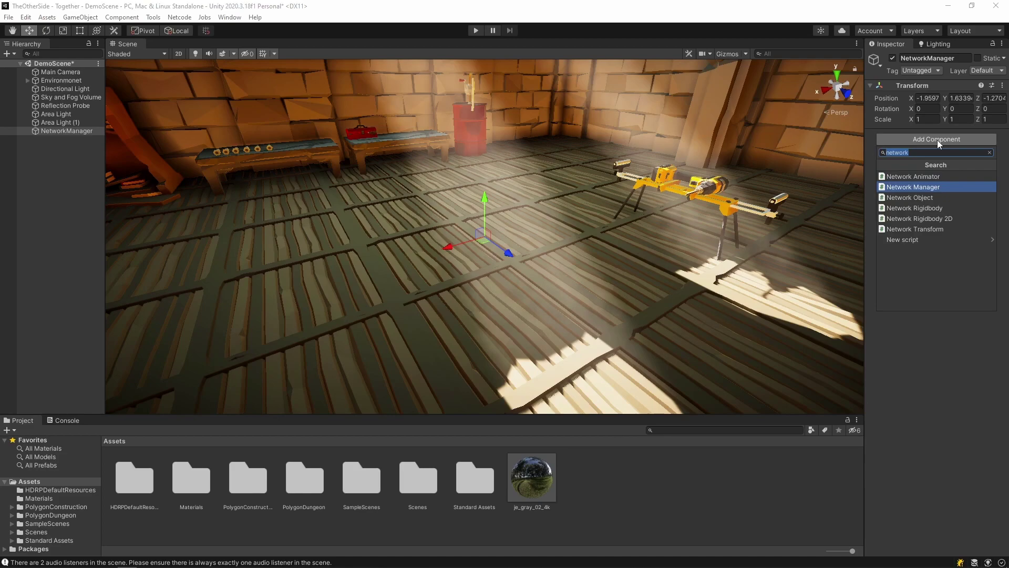
key("Return")
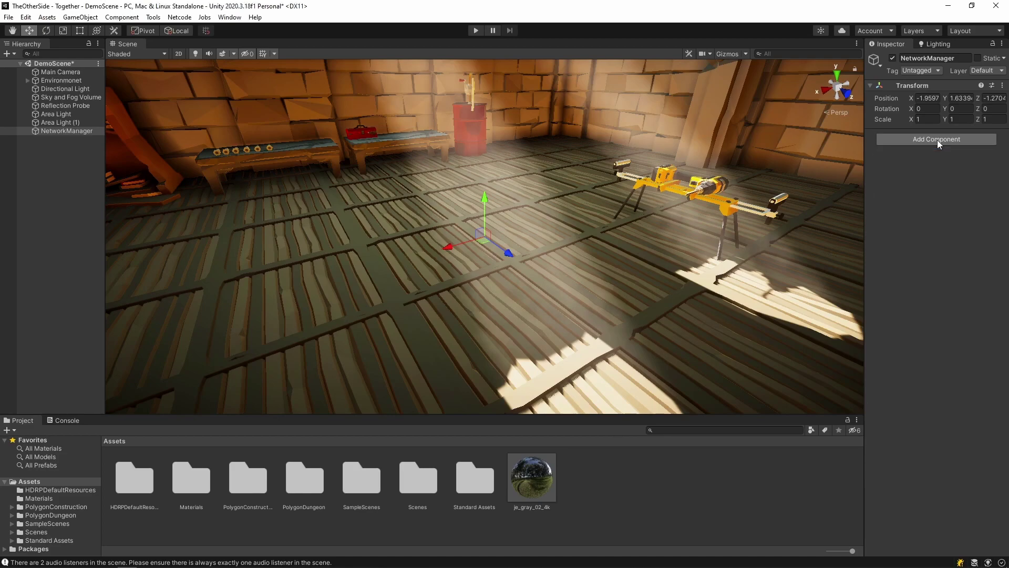
left_click_drag(865, 208, 726, 213)
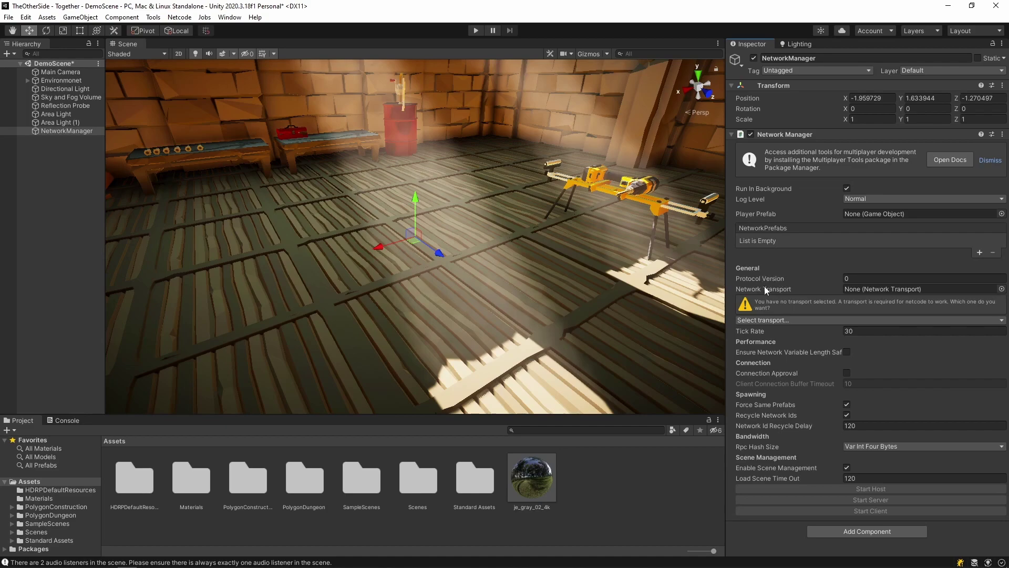
- Pick UnityTransport in the Network Manager's Select transport dropdown
left_click(795, 320)
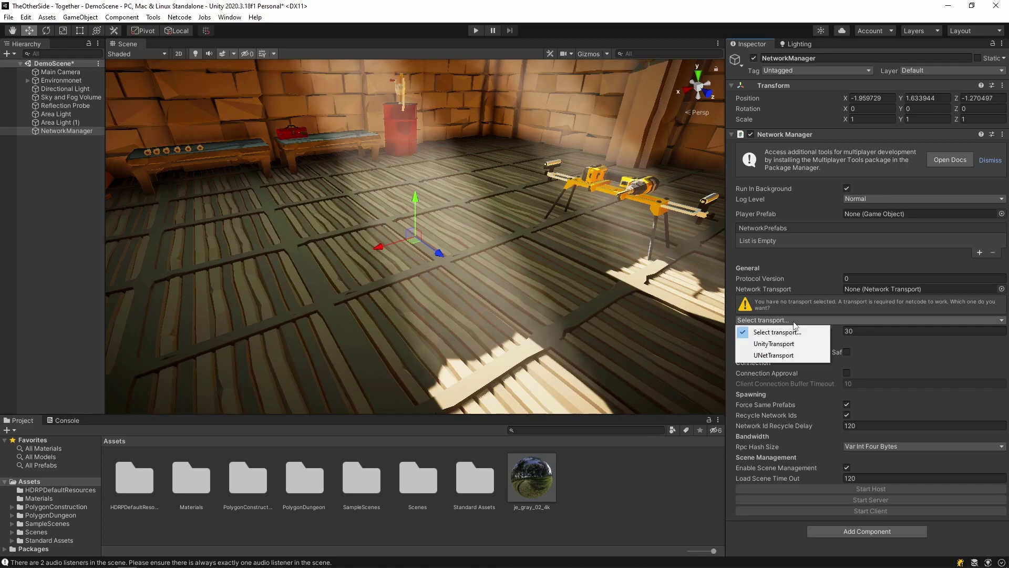
left_click(781, 343)
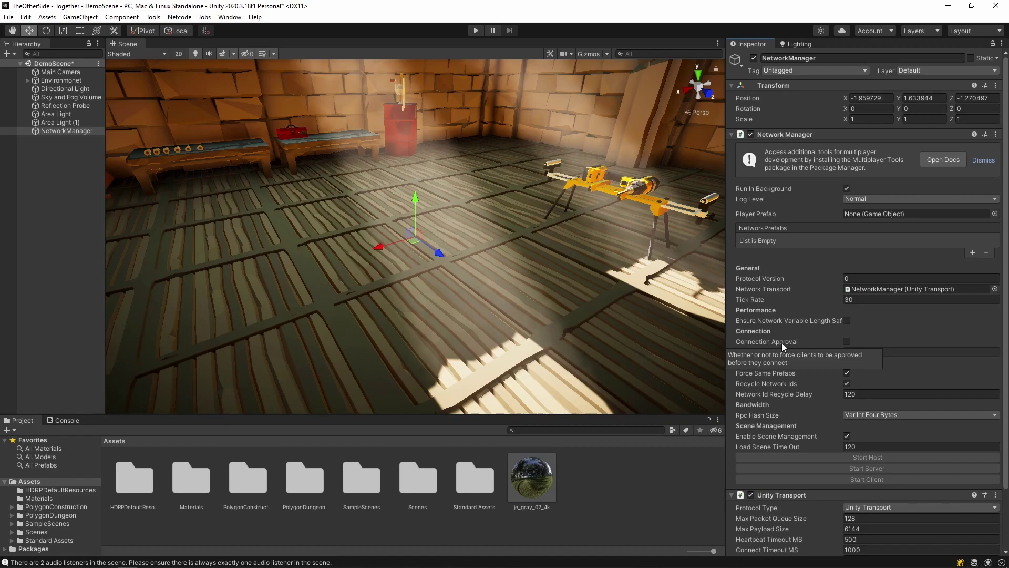
scroll(781, 343, "down", 3)
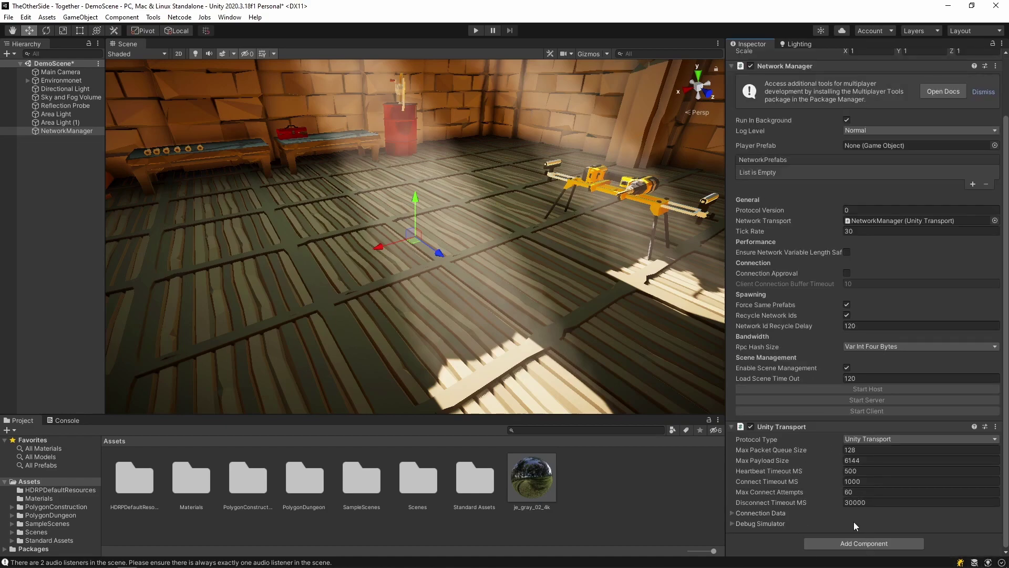
scroll(798, 346, "up", 3)
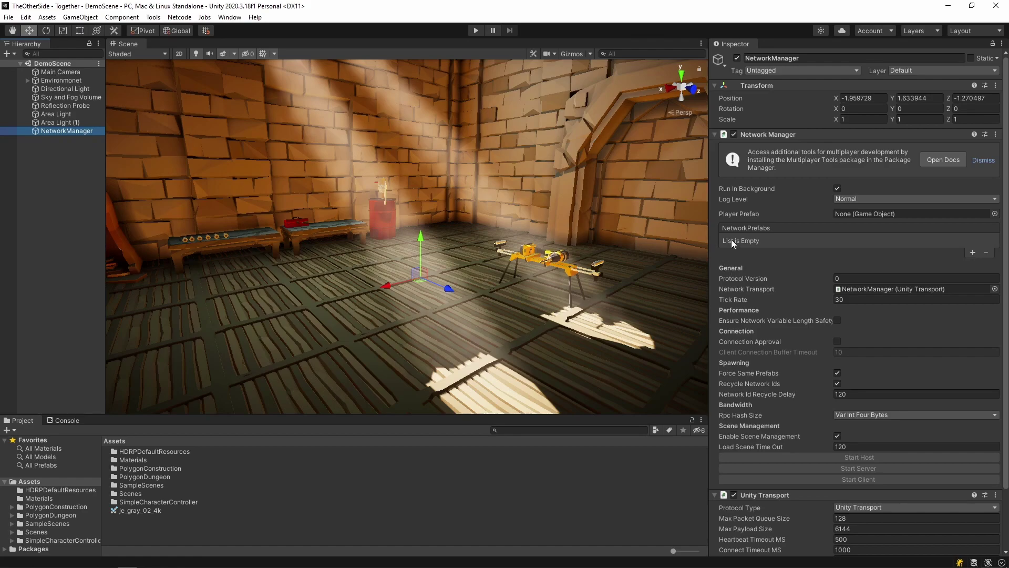
- Fetch SimpleCharacterController.unitypackage from the browser post and import it into Unity
left_click(861, 214)
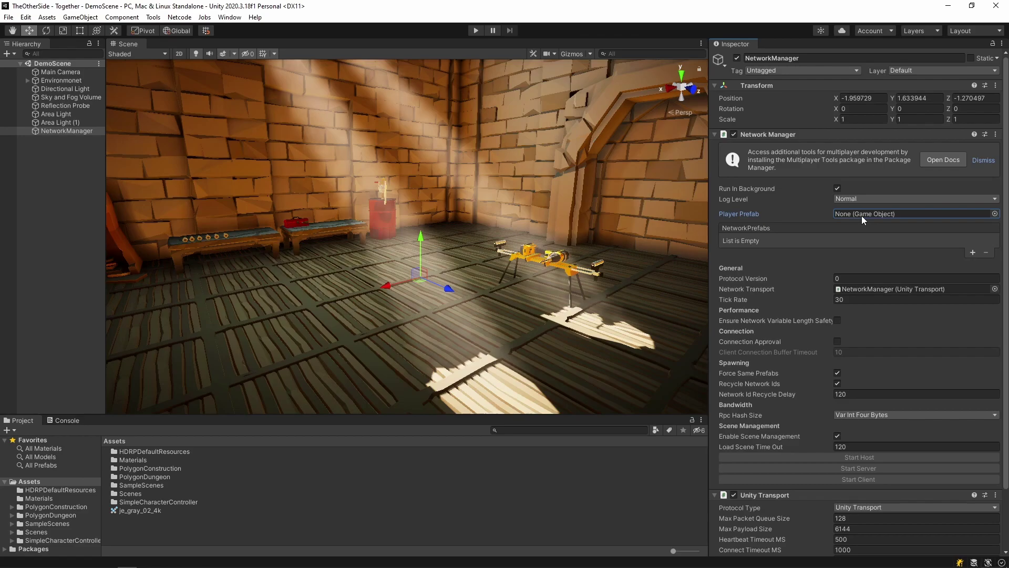
key("alt+Tab")
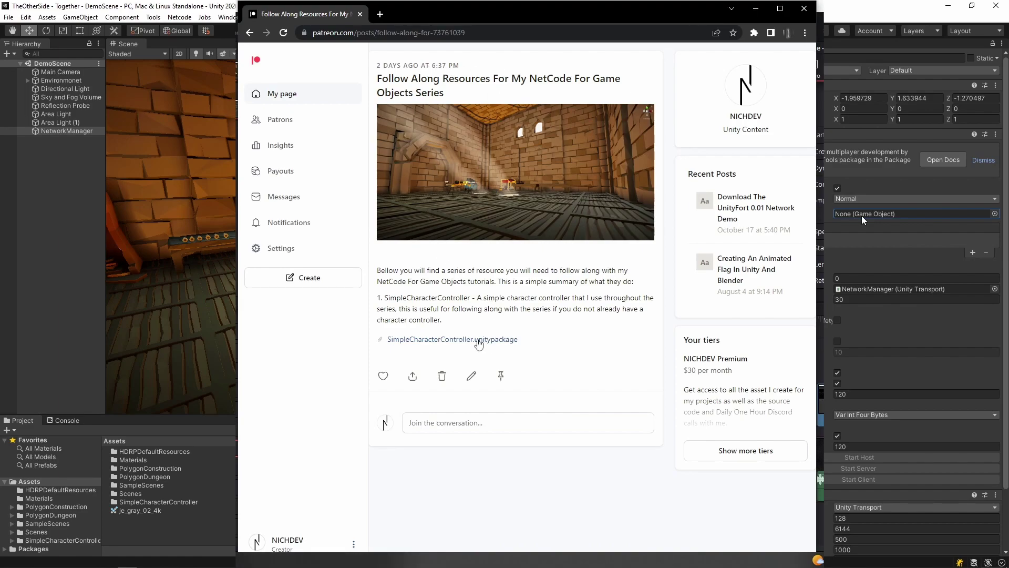
key("alt+Tab")
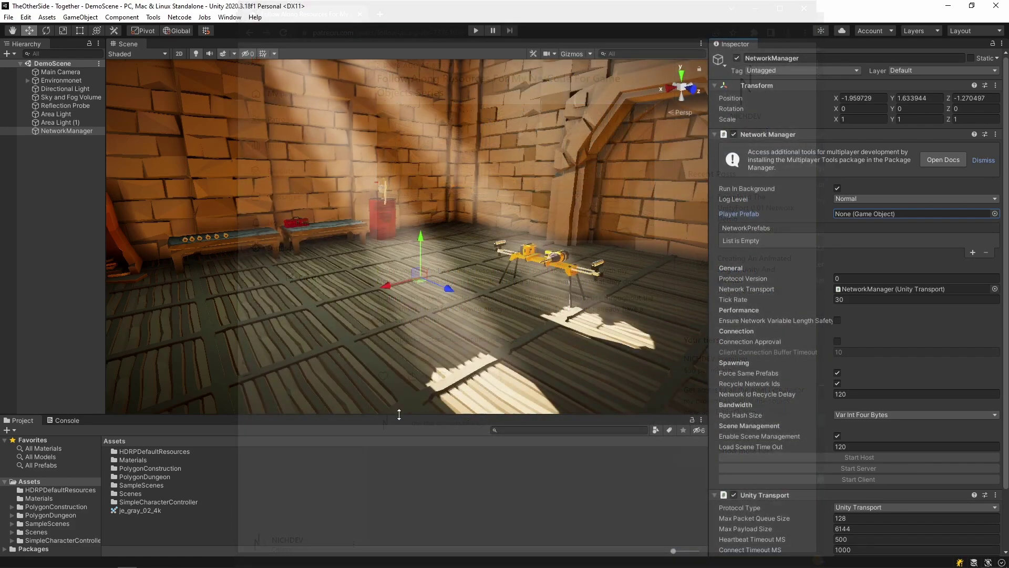
- Browse SimpleCharacterController > Characters > FirstPersonCharacter > Prefabs and select FPSController
left_click_drag(377, 386, 371, 274)
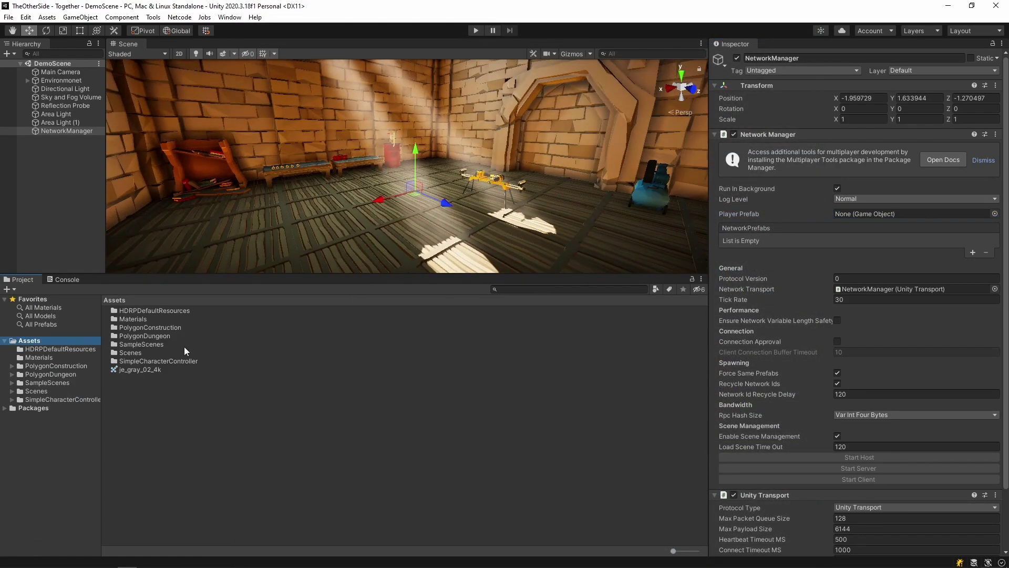
left_click(174, 360)
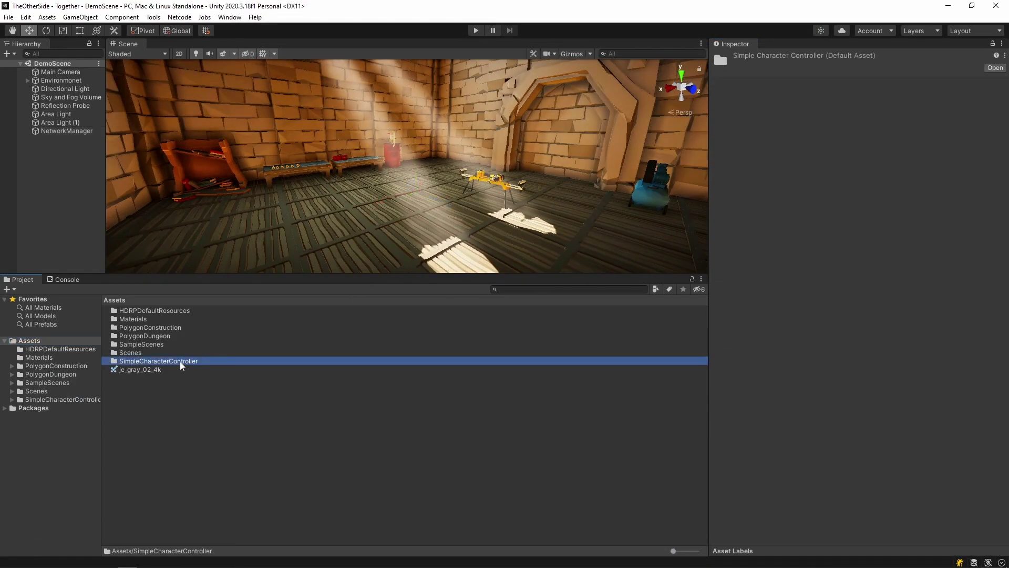
double_click(180, 362)
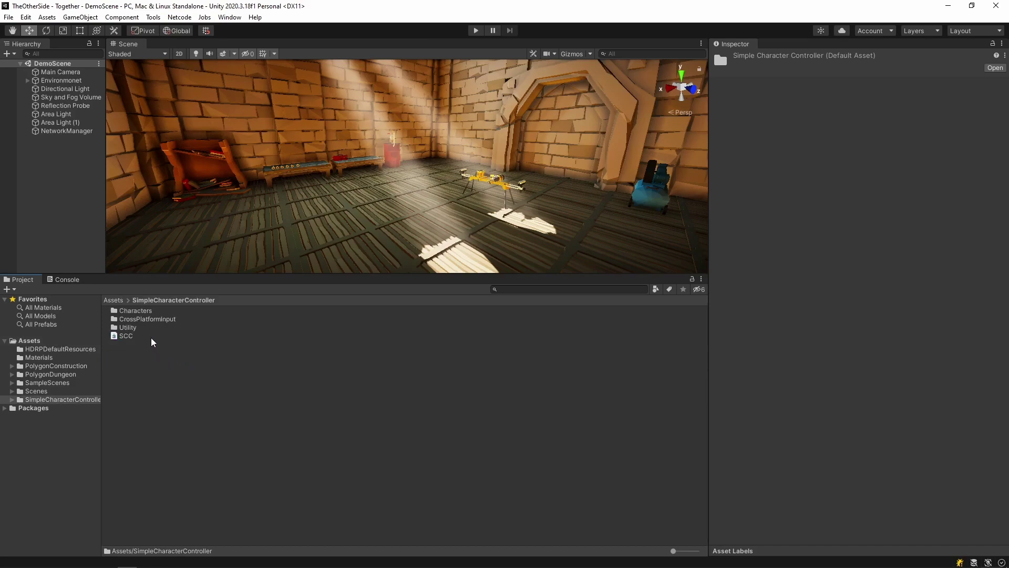
double_click(144, 311)
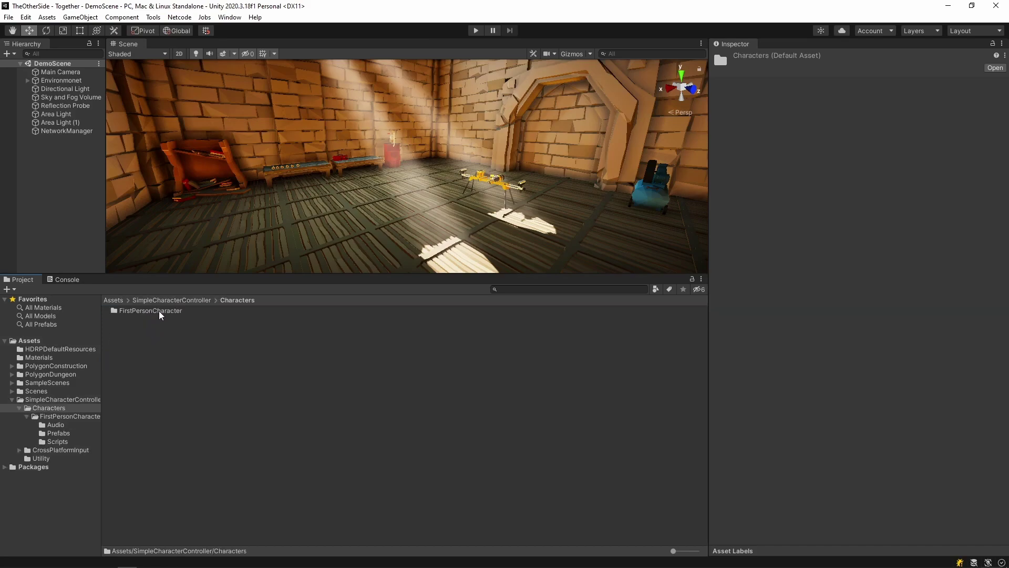
double_click(159, 311)
double_click(141, 320)
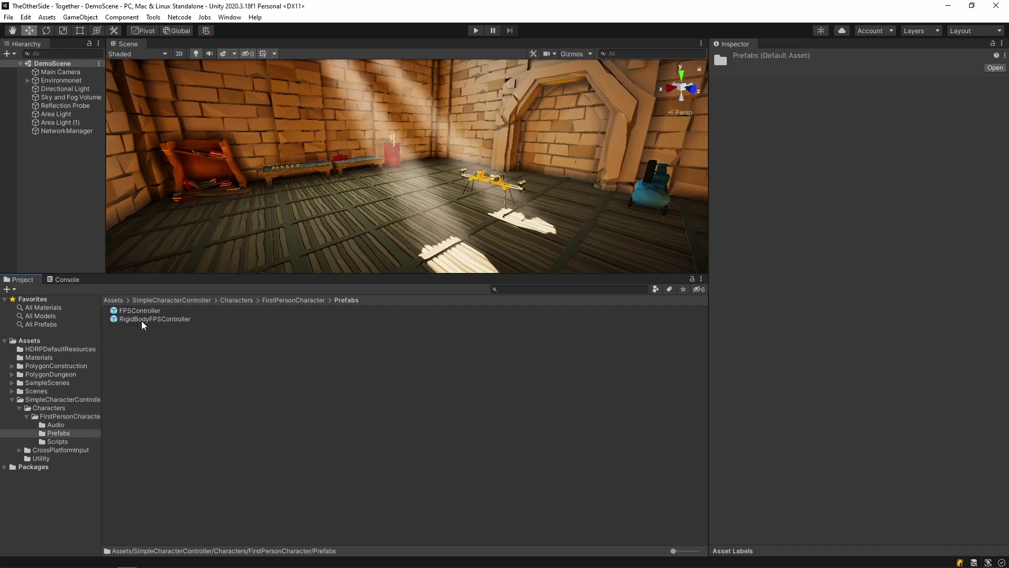
left_click(150, 313)
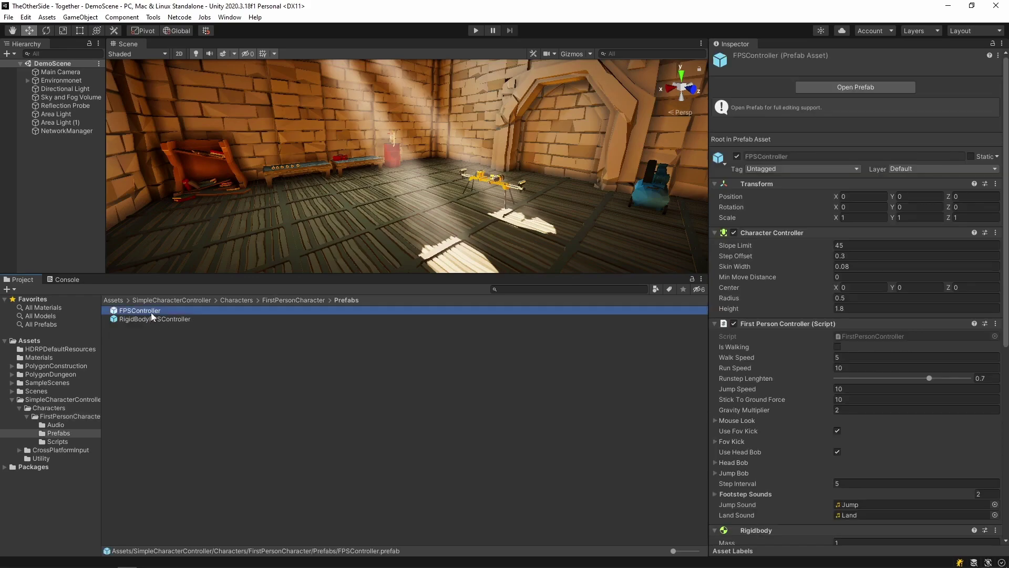
- Set FPSController as NetworkManager's Player Prefab and a NetworkPrefabs entry, then open it
left_click(77, 132)
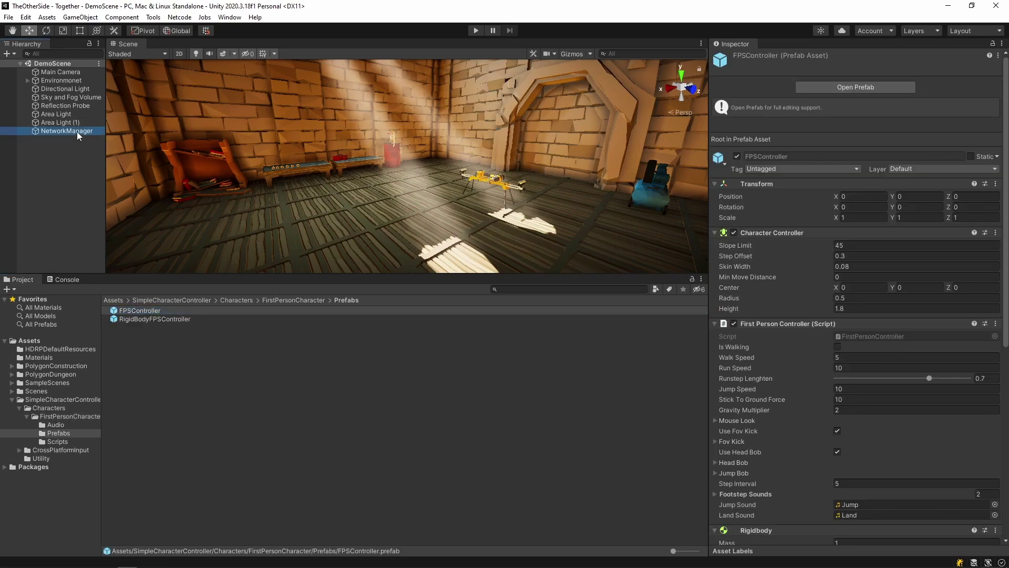
left_click_drag(153, 310, 868, 216)
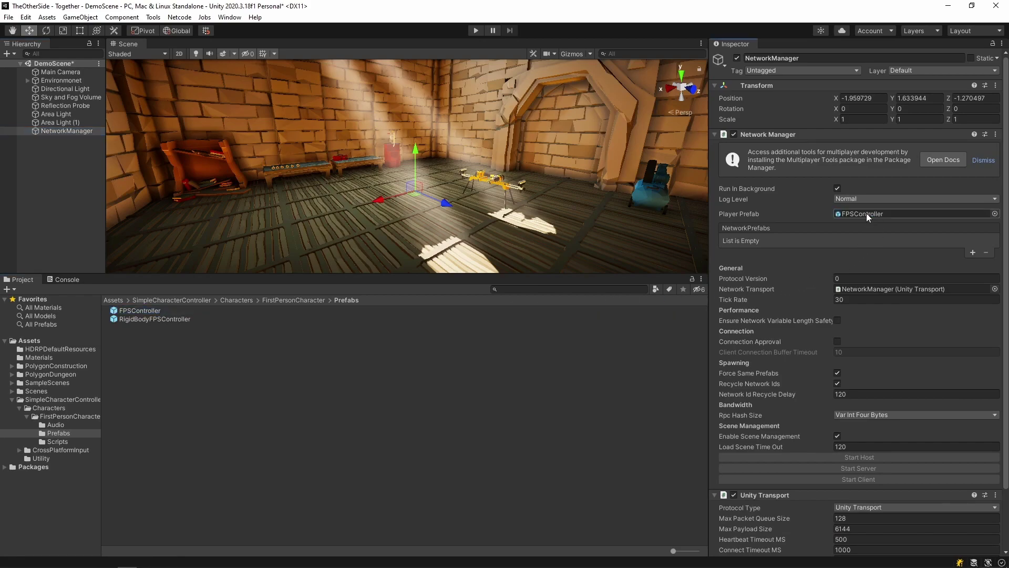
left_click(972, 252)
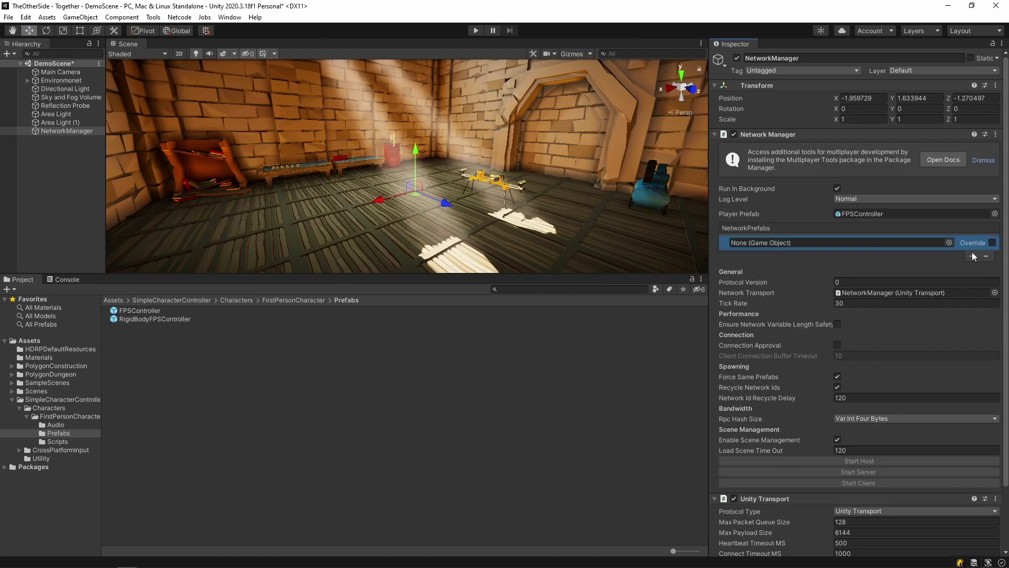
left_click_drag(138, 311, 760, 248)
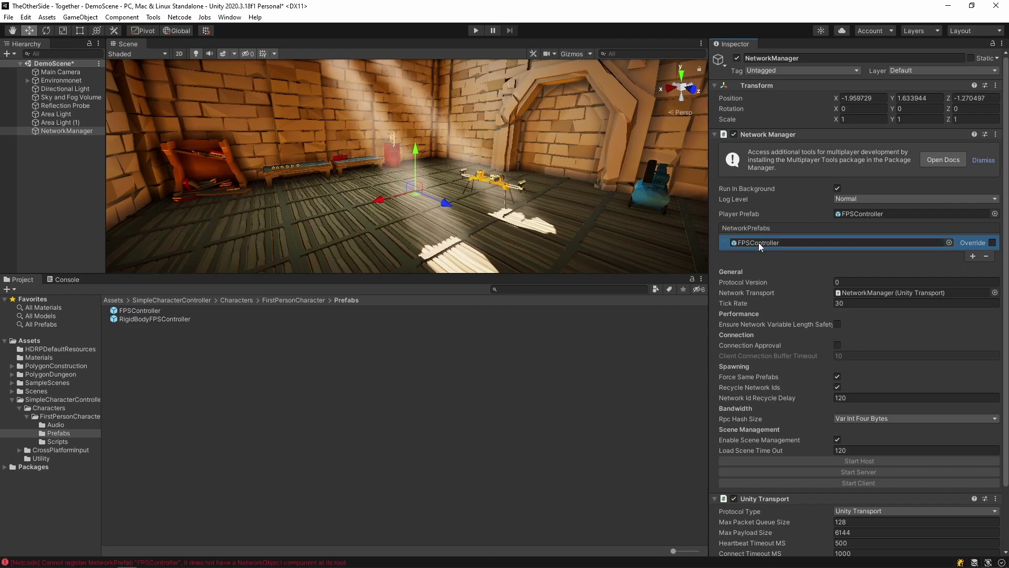
left_click(62, 280)
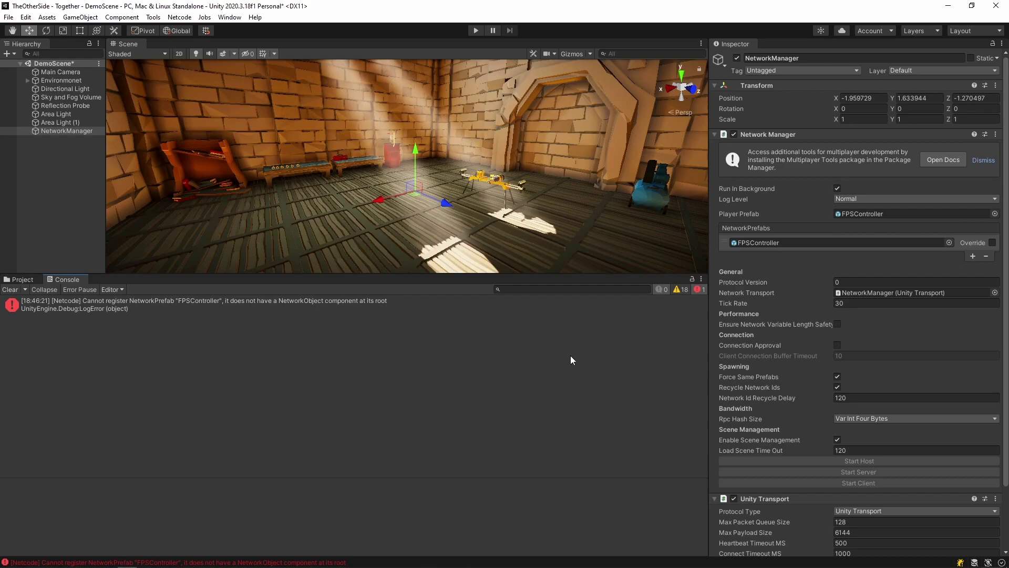
double_click(866, 213)
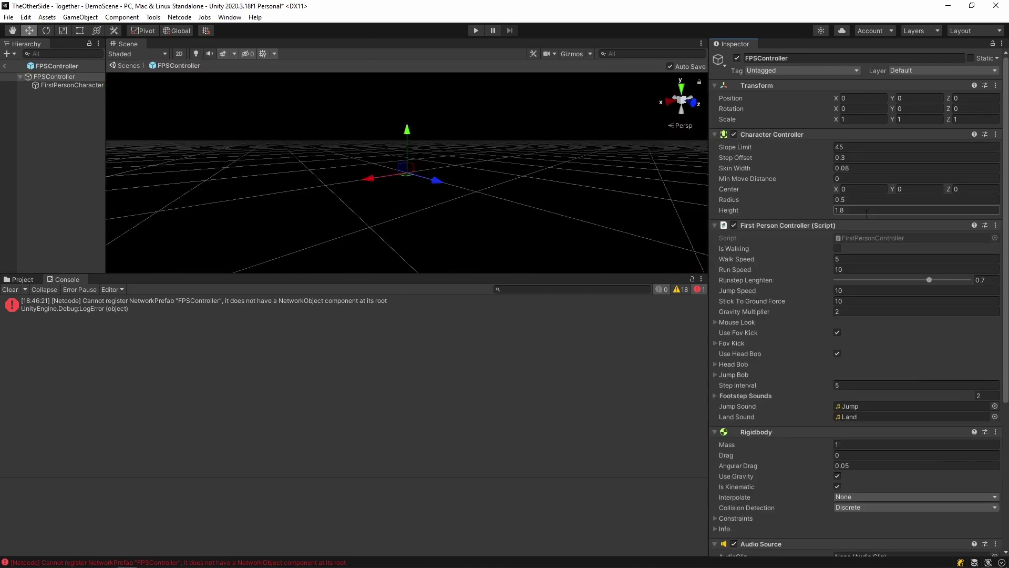
- Add a Network Object component to FPSController in prefab mode, then exit to DemoScene
scroll(815, 345, "down", 5)
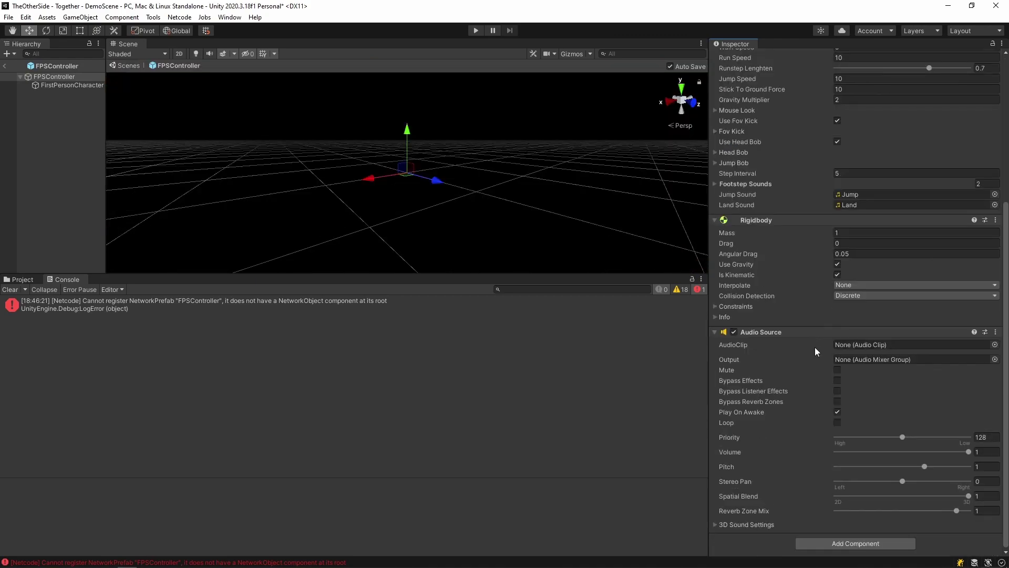
left_click(847, 543)
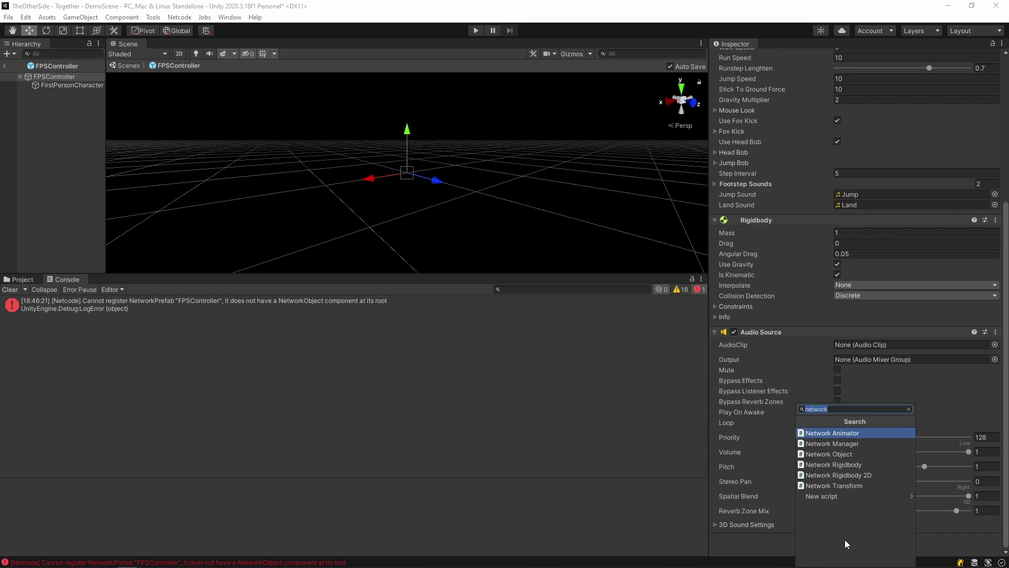
type("Network object")
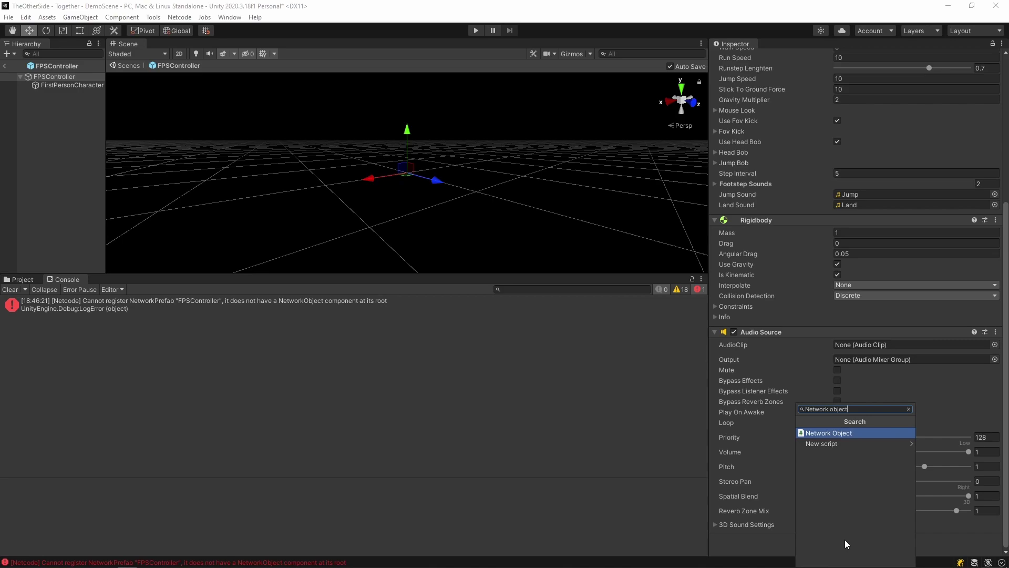
key("Return")
left_click(6, 66)
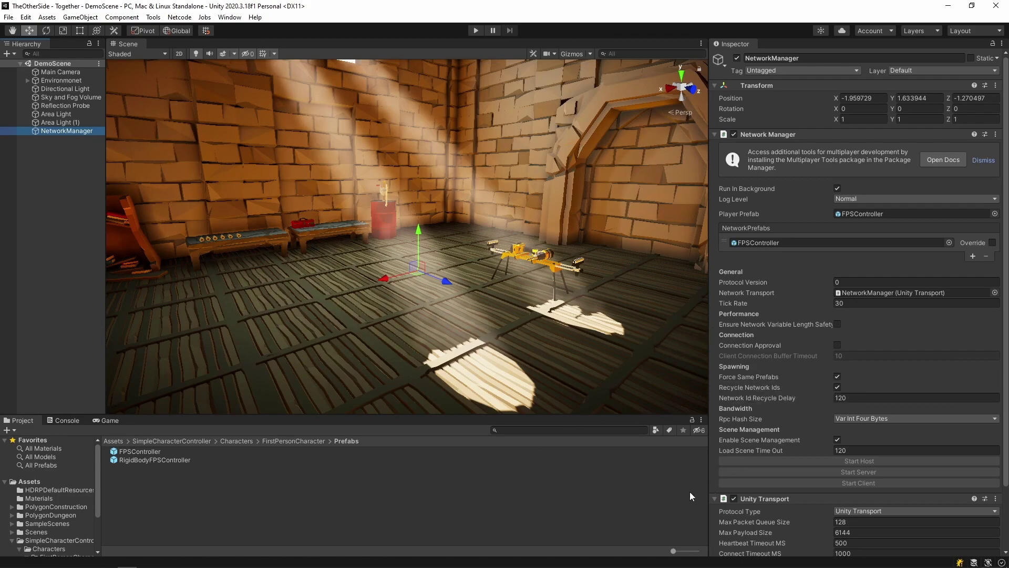
- Add the open DemoScene to the Build Settings scene list
left_click(9, 18)
left_click(39, 144)
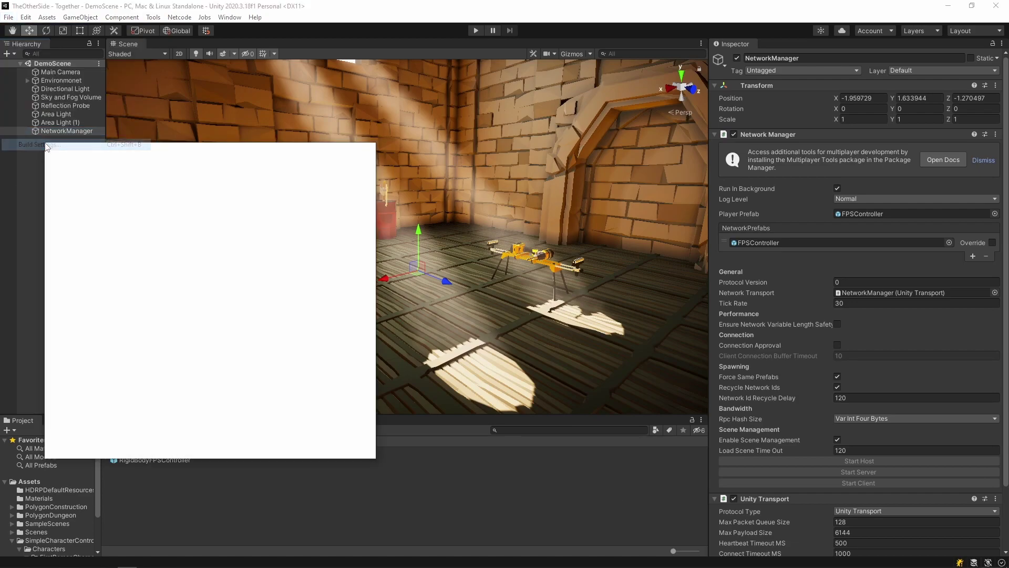
left_click(334, 231)
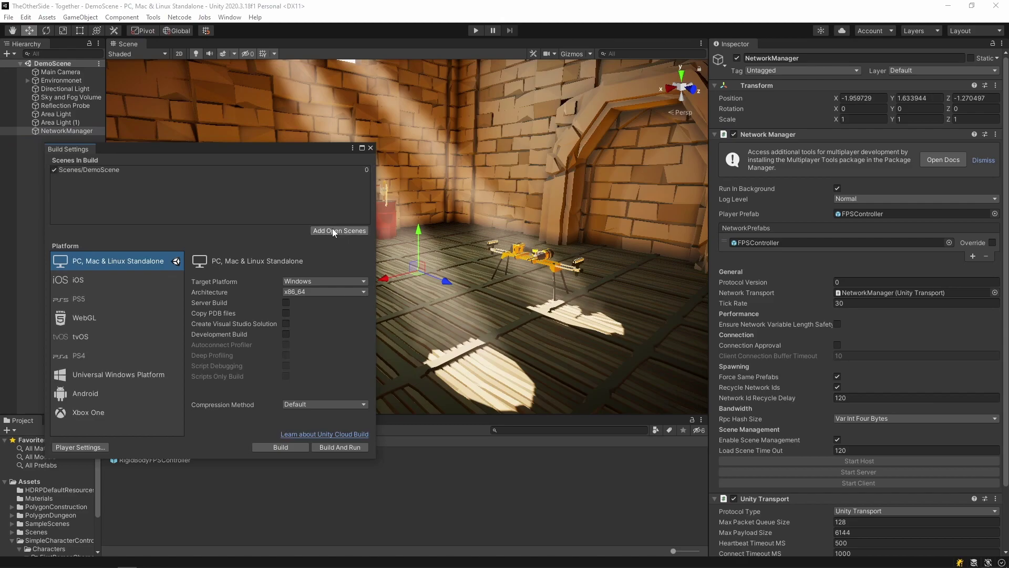
left_click(370, 148)
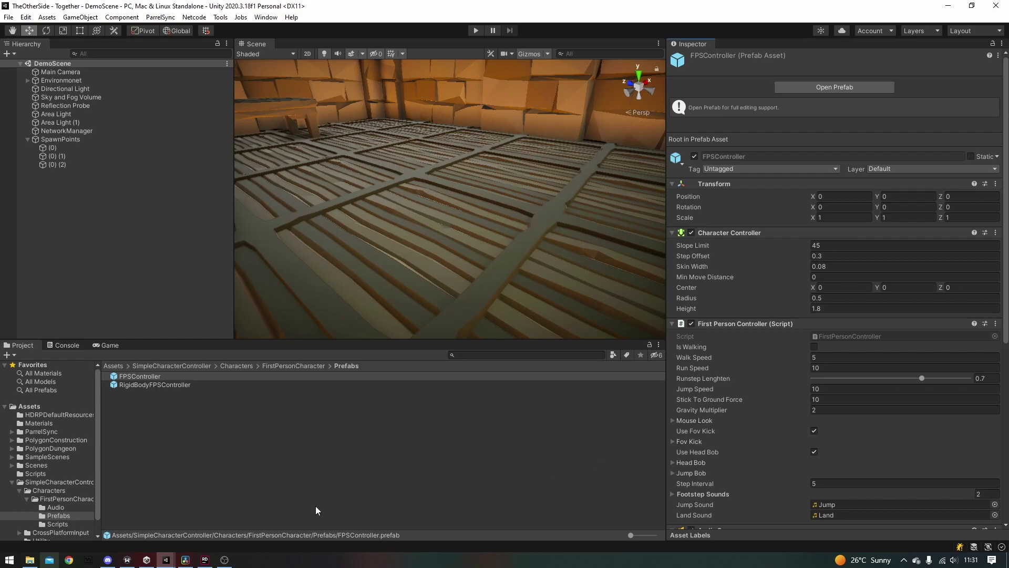
- Untick Character Controller and First Person Controller (Script) on the FPSController prefab
left_click(257, 461)
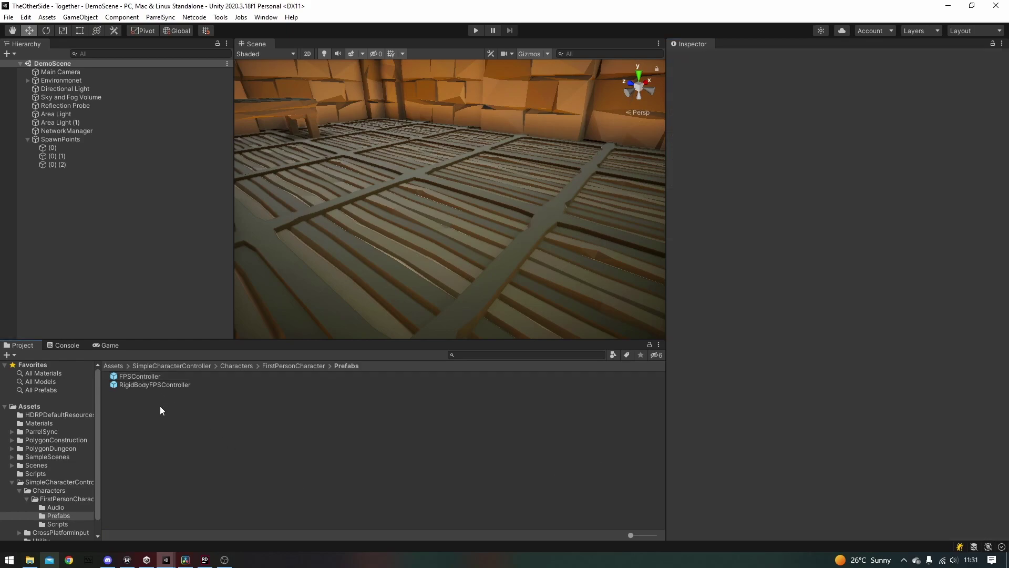
left_click(160, 377)
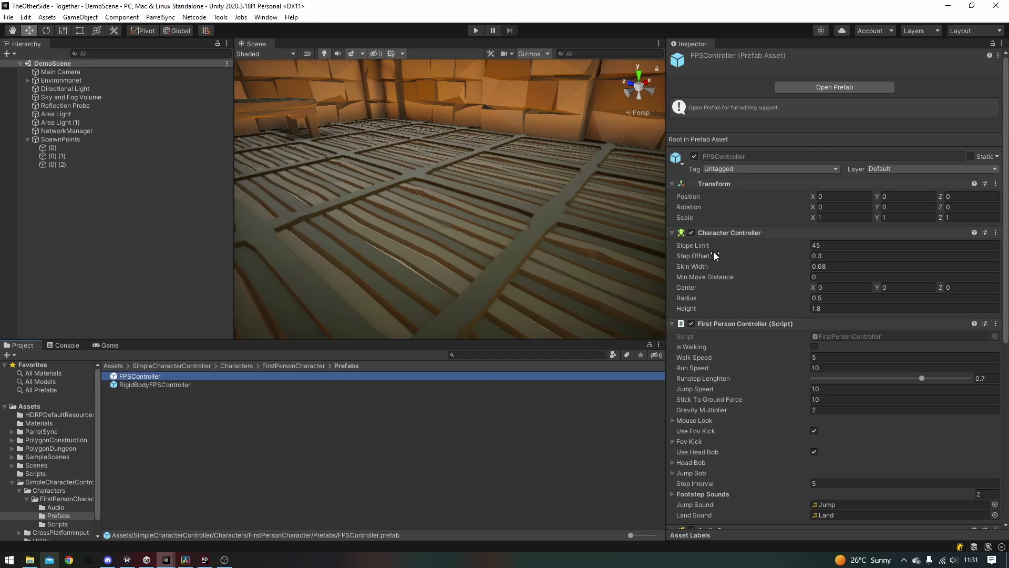
left_click(691, 233)
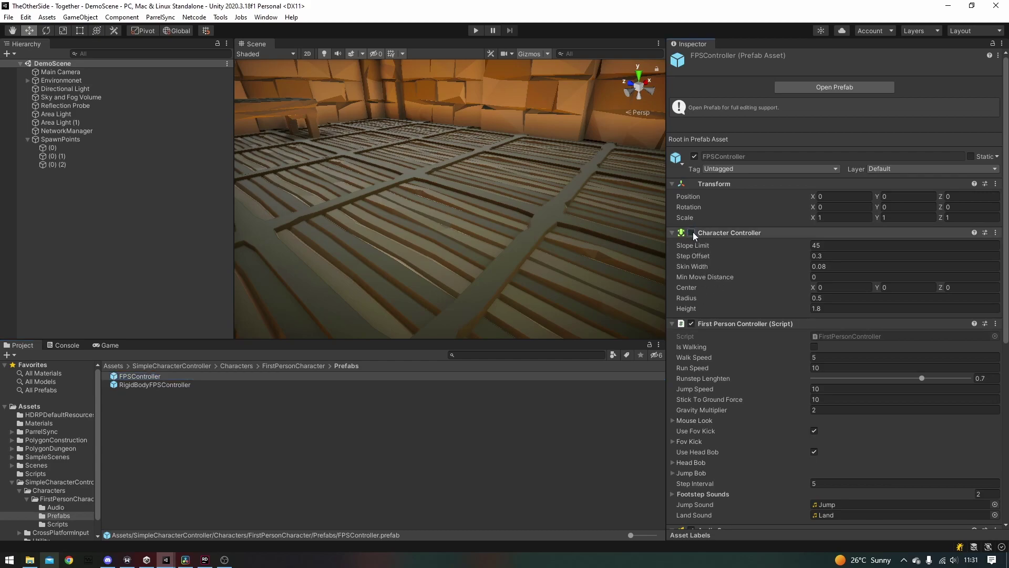
left_click(692, 323)
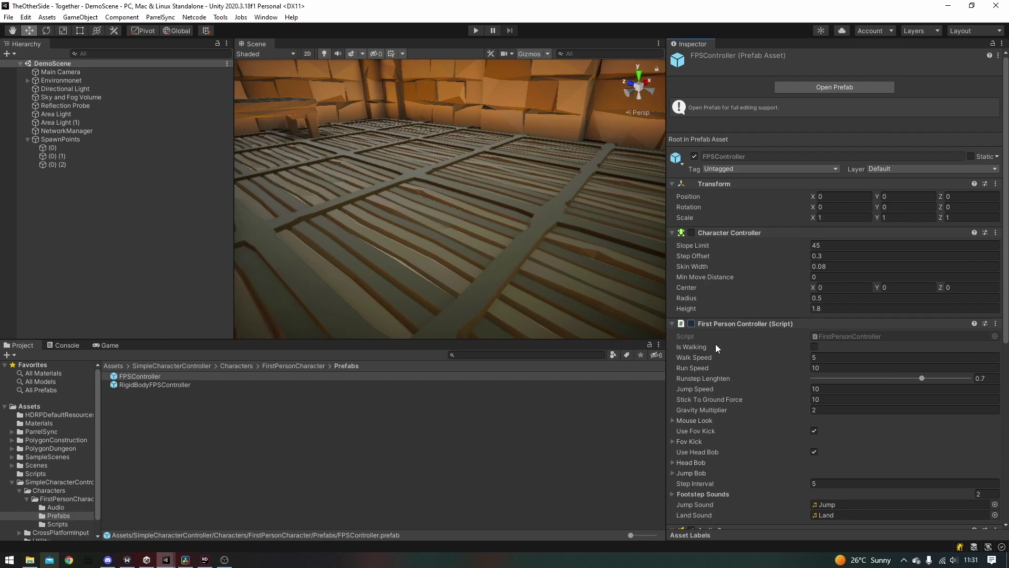
scroll(717, 348, "down", 10)
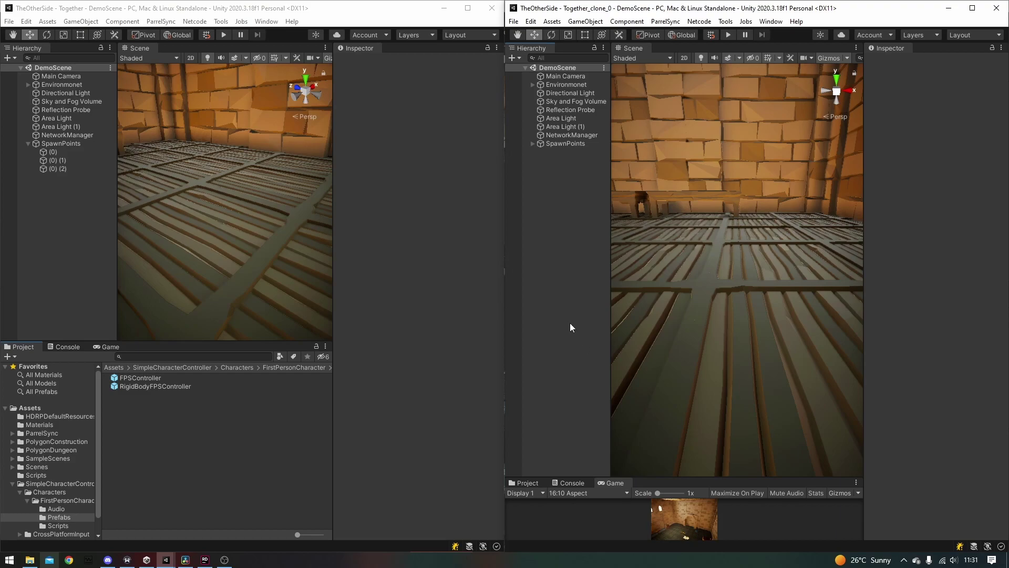
- Enter Play mode from the main editor with Ctrl+P so both editors run DemoScene
left_click(412, 316)
left_click(549, 308)
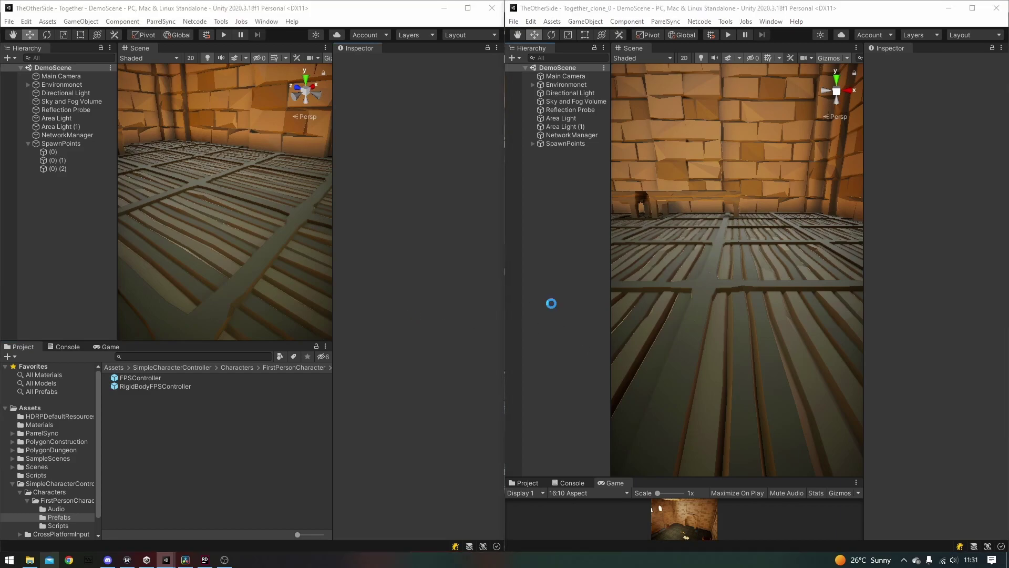
left_click(445, 323)
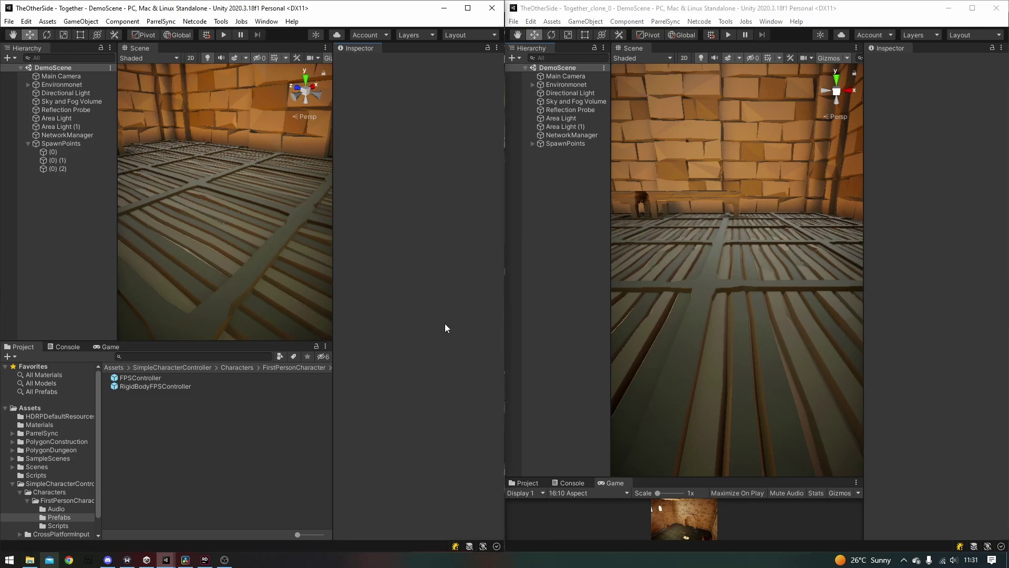
key("ctrl+p")
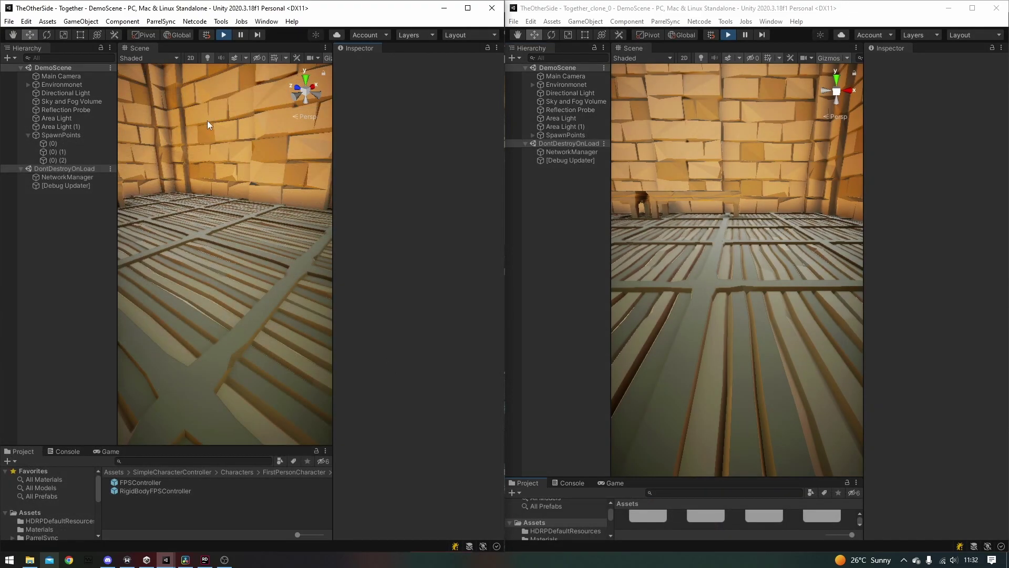
- Check the Together_clone_0 clone in ParrelSync's Clones Manager, then close it
left_click(168, 23)
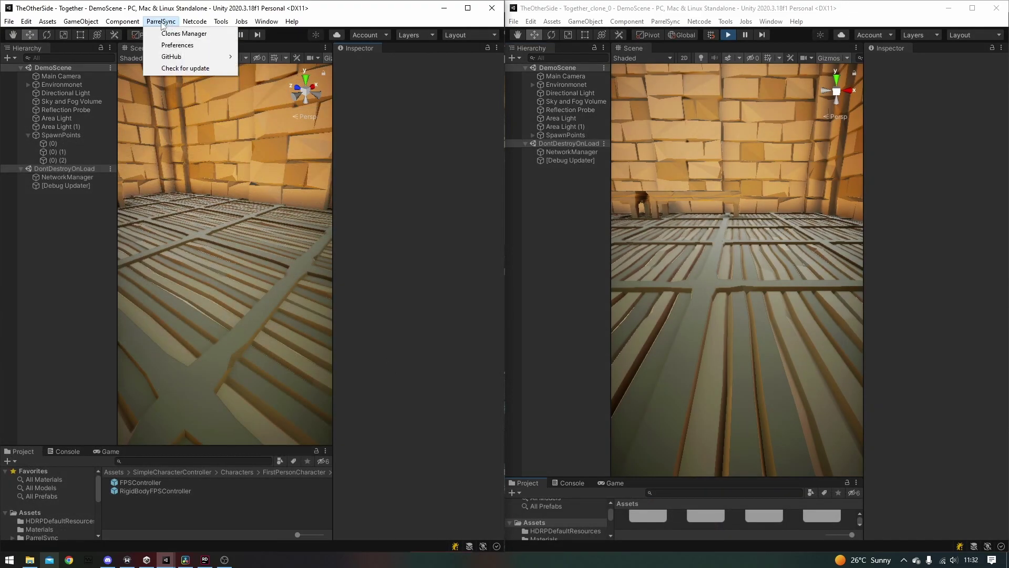
mouse_move(124, 21)
mouse_move(160, 21)
left_click(184, 33)
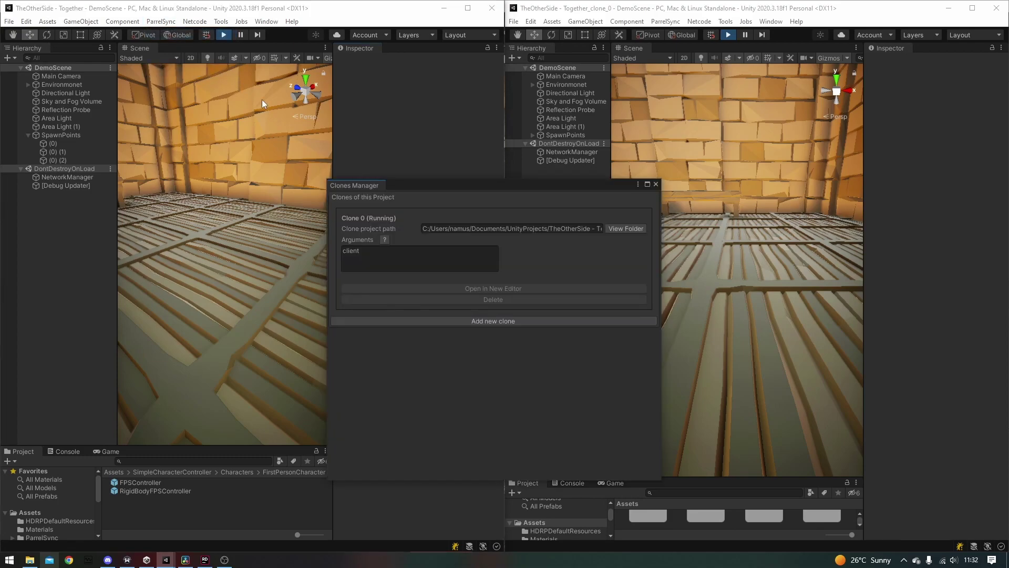
left_click_drag(412, 187, 407, 144)
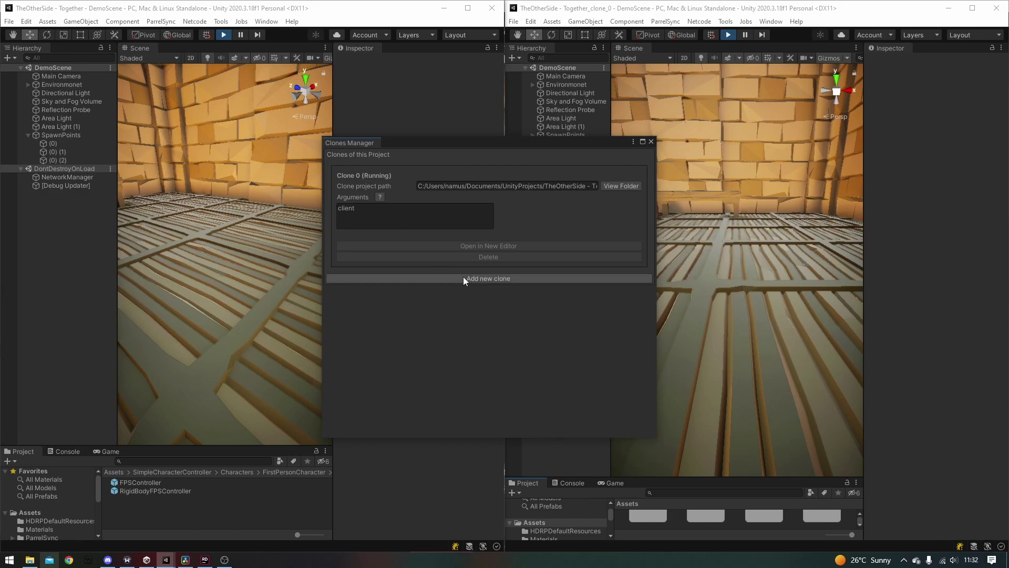
left_click(650, 141)
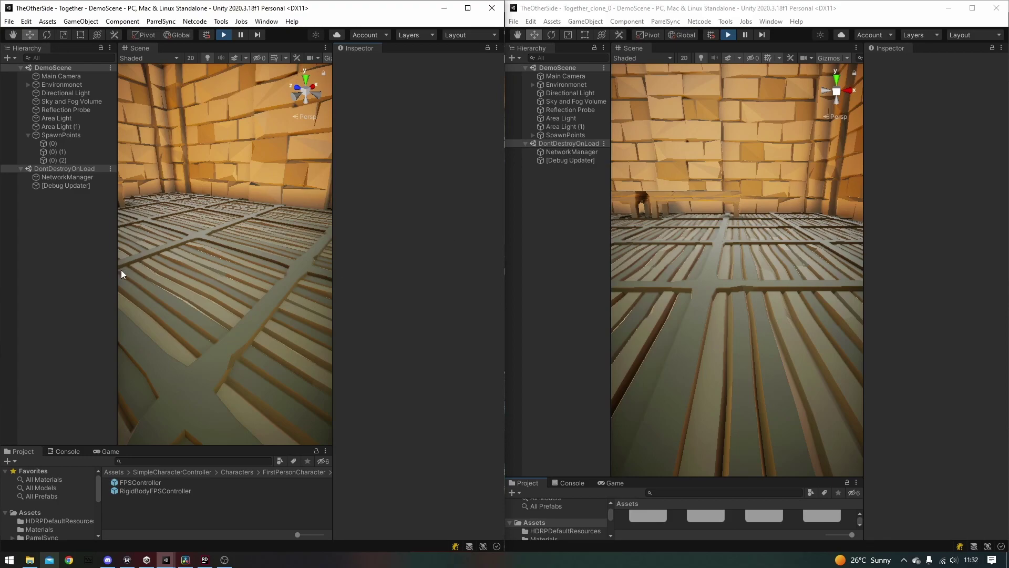
- Start the main editor as network host from the NetworkManager in the Inspector
left_click(73, 177)
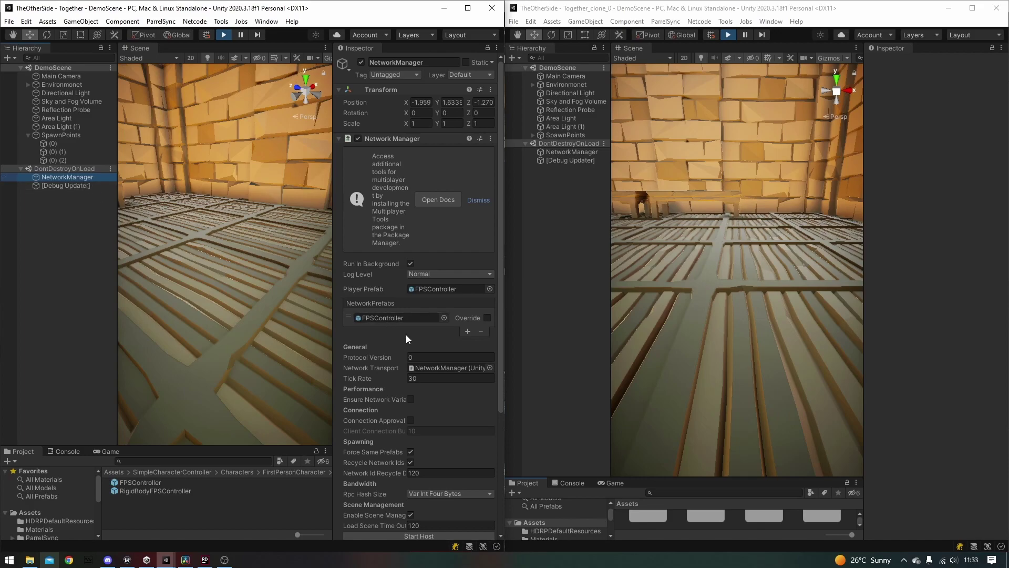
scroll(405, 337, "down", 5)
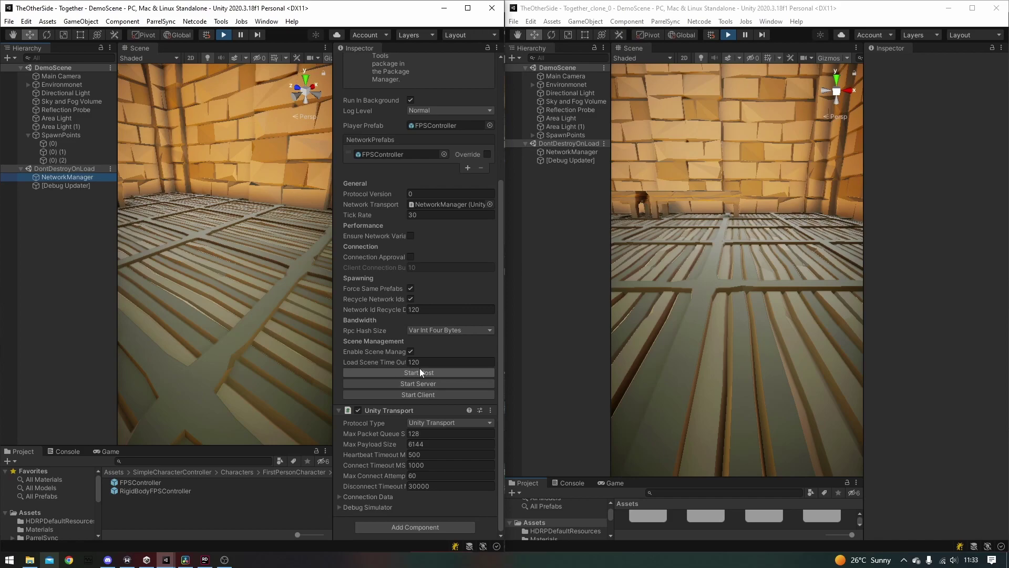
left_click(396, 372)
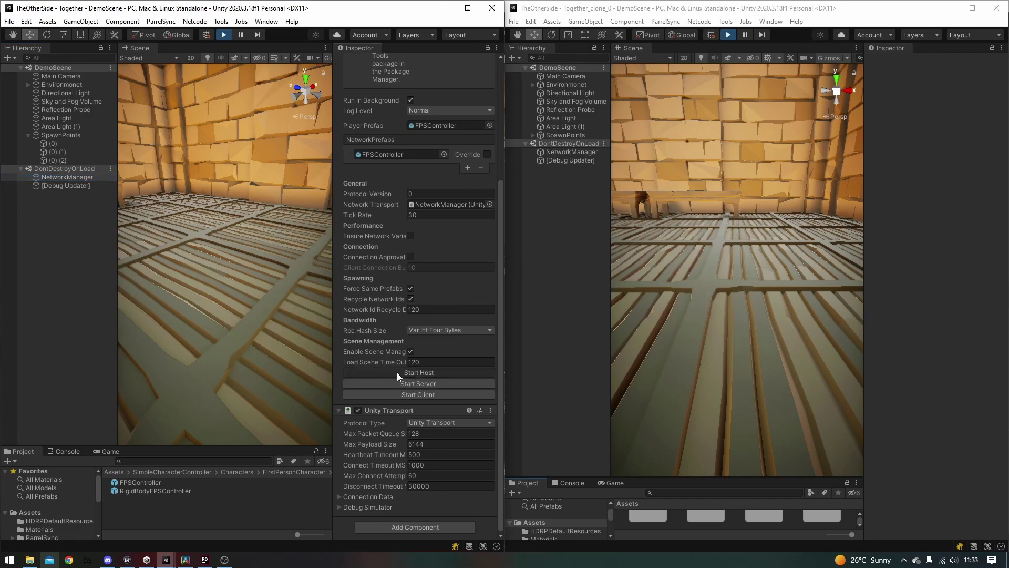
- Select the spawned FPSController(Clone) player and orbit the Scene view around it
mouse_move(235, 236)
left_mouse_down("alt")
mouse_move(199, 244)
mouse_move(105, 210)
left_mouse_up("alt")
left_click(47, 168)
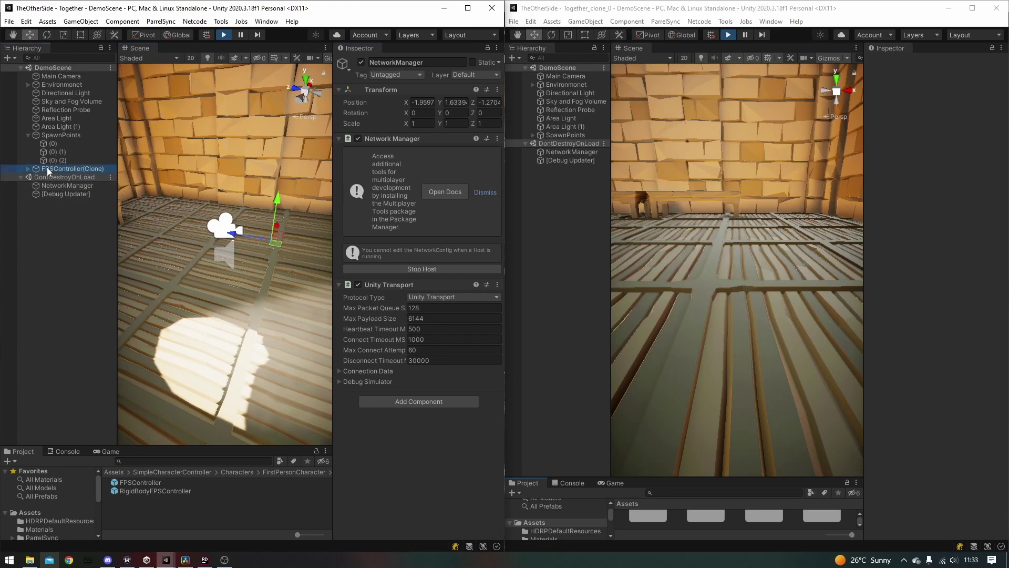
mouse_move(247, 288)
left_mouse_down("alt")
mouse_move(269, 290)
mouse_move(260, 307)
mouse_move(258, 285)
mouse_move(284, 305)
mouse_move(372, 306)
left_mouse_up("alt")
- In the clone editor, start the NetworkManager as a client
left_click(565, 260)
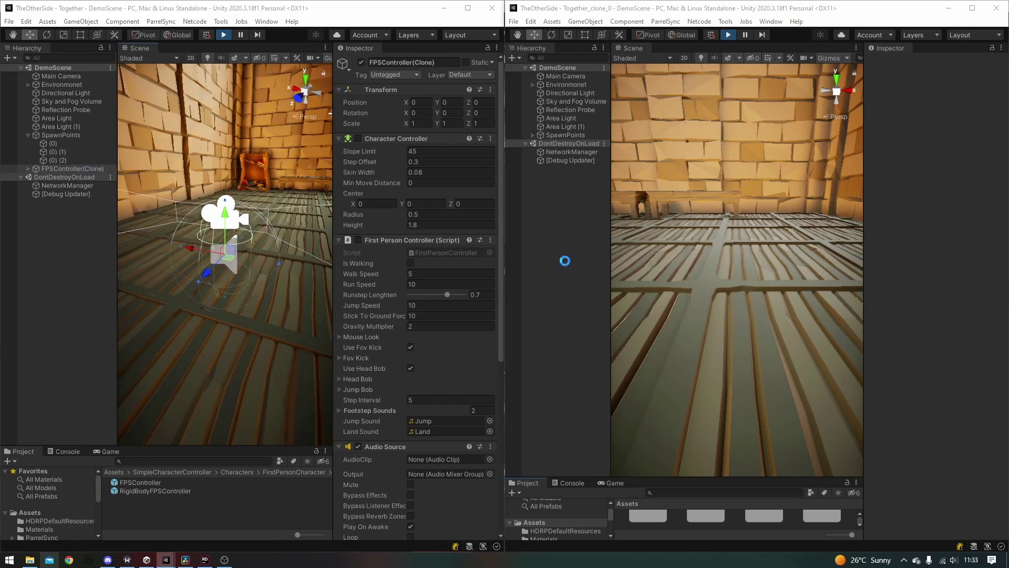
left_click(558, 153)
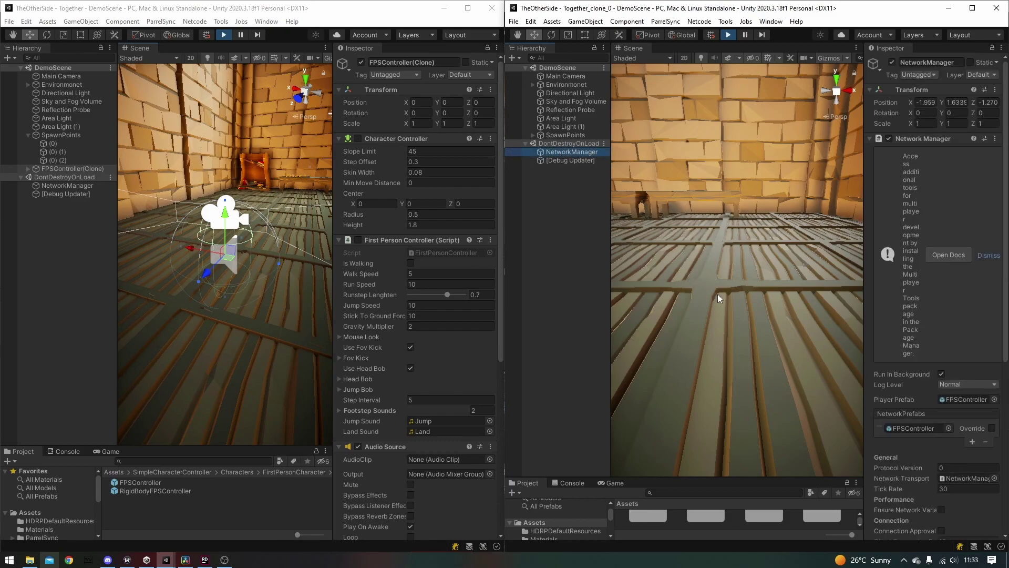
scroll(908, 335, "down", 3)
scroll(909, 335, "down", 5)
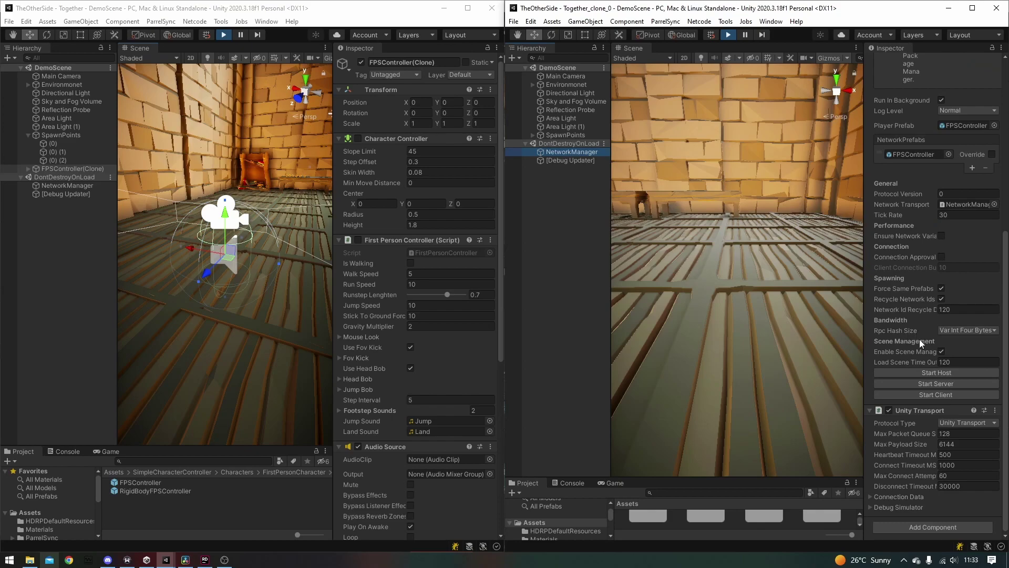
left_click(930, 396)
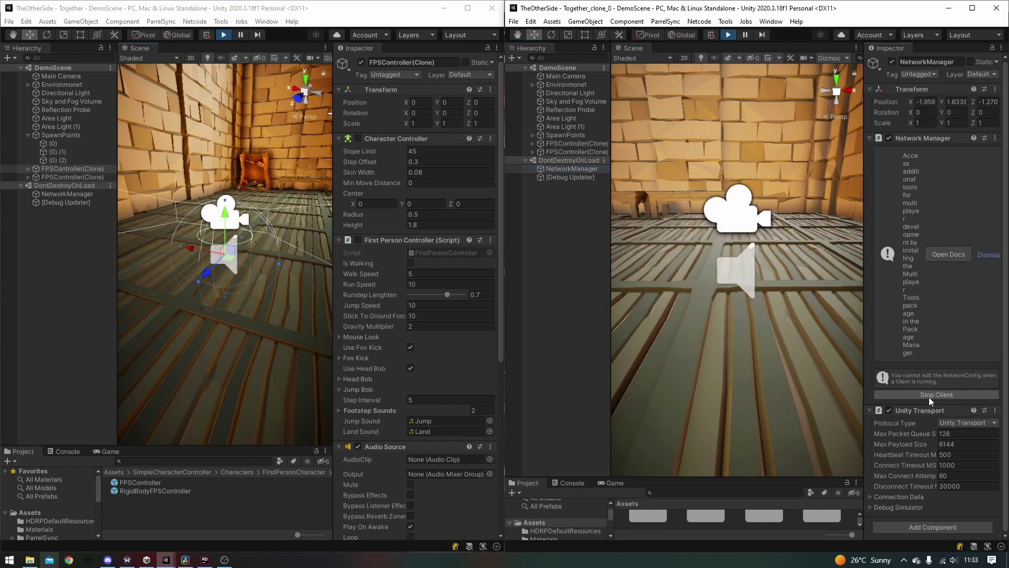
- Inspect both FPSController(Clone) players in the clone and main editors' Hierarchies and Scene views
left_click(576, 151)
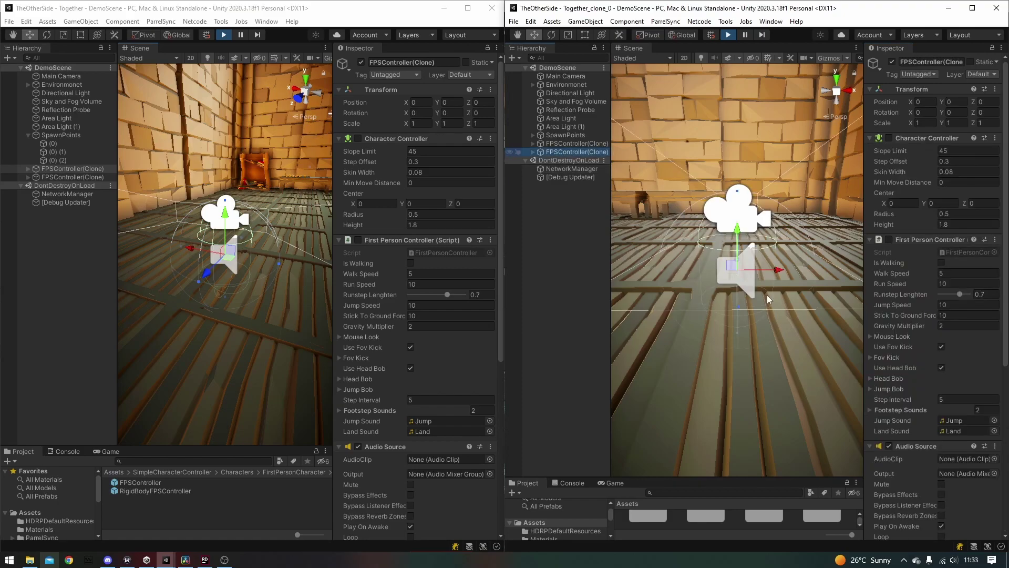
left_click_drag(767, 299, 736, 294, "alt")
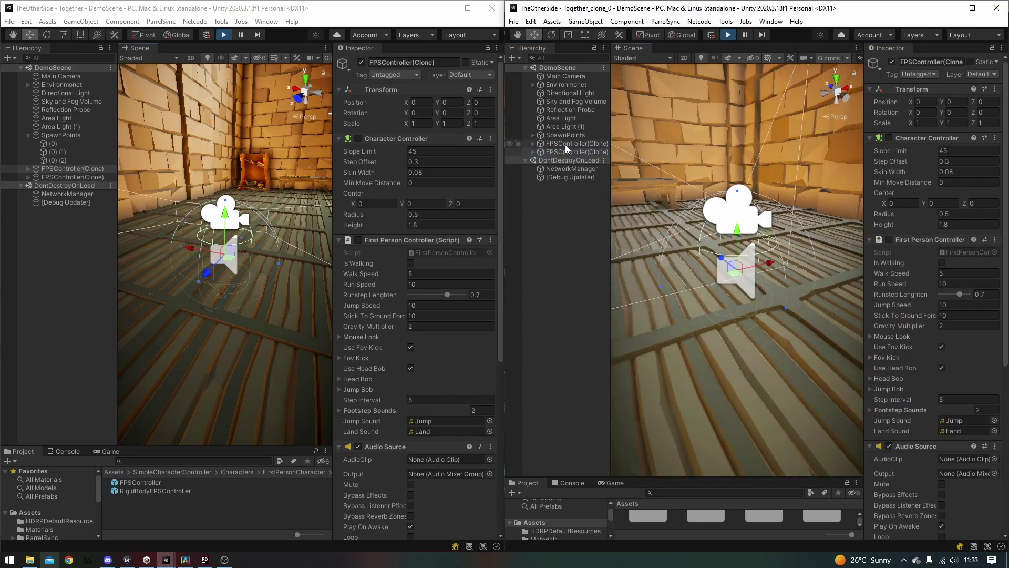
left_click(591, 153)
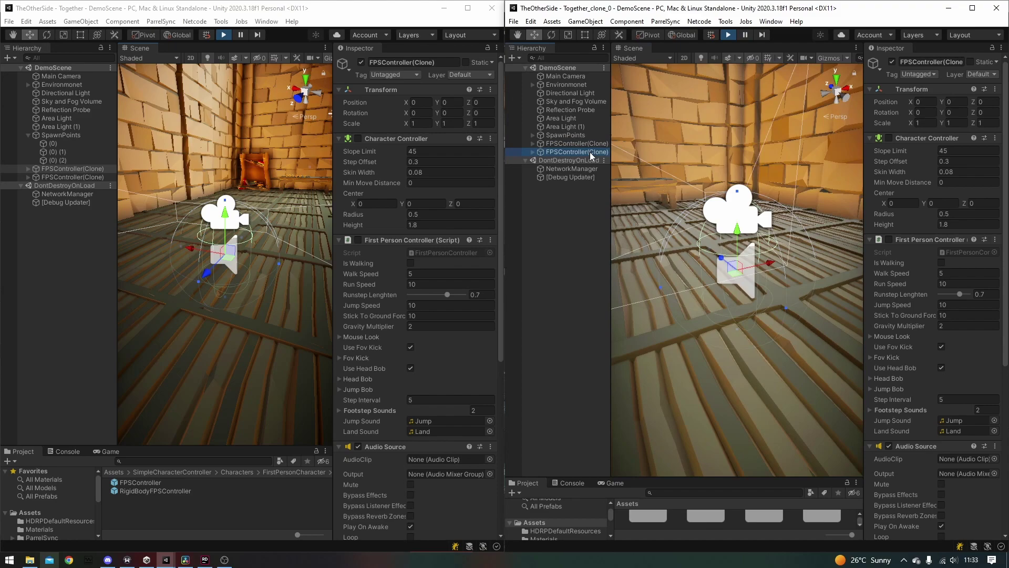
left_click(581, 145)
left_click(588, 153)
left_click(78, 177)
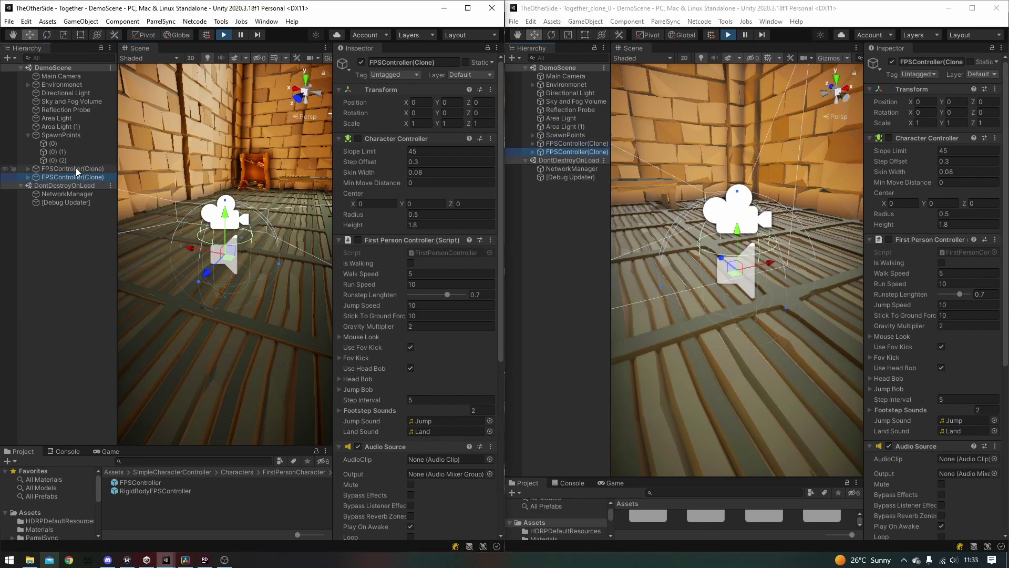
left_click(76, 168)
mouse_move(220, 288)
left_mouse_down("alt")
mouse_move(299, 289)
mouse_move(245, 295)
left_mouse_up("alt")
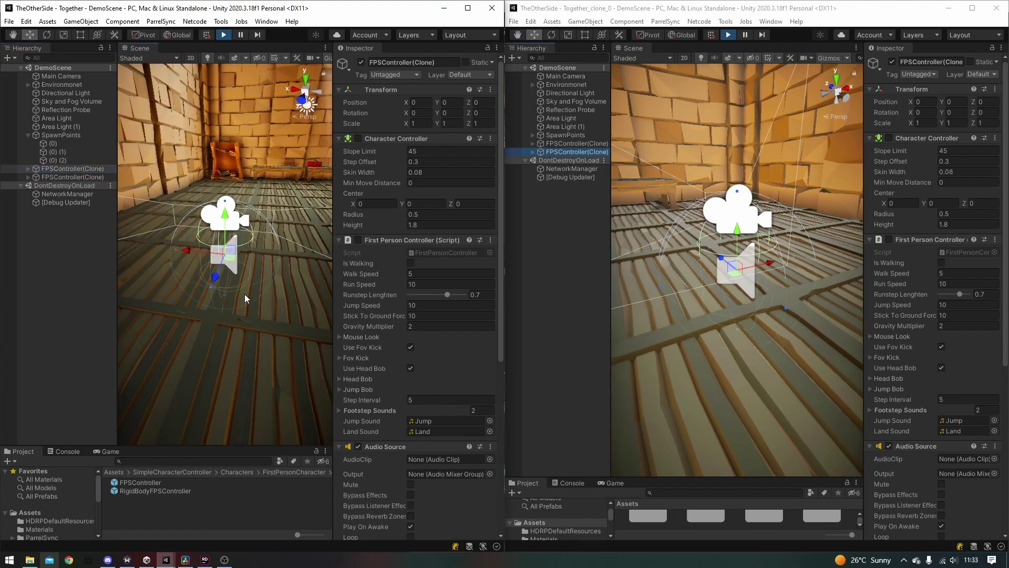